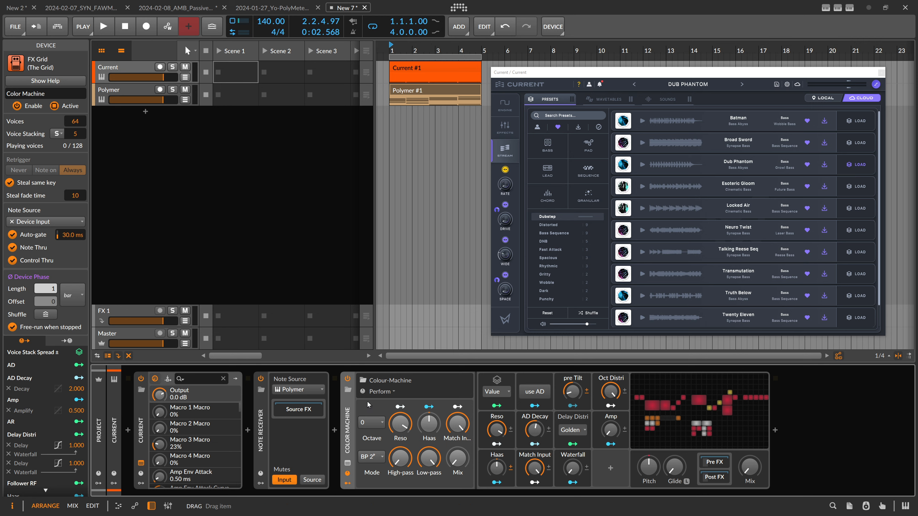
# Step: Examine the Polymer track and its clip, and the Current track's Note Receiver and Color Machine devices
pyautogui.click(151, 91)
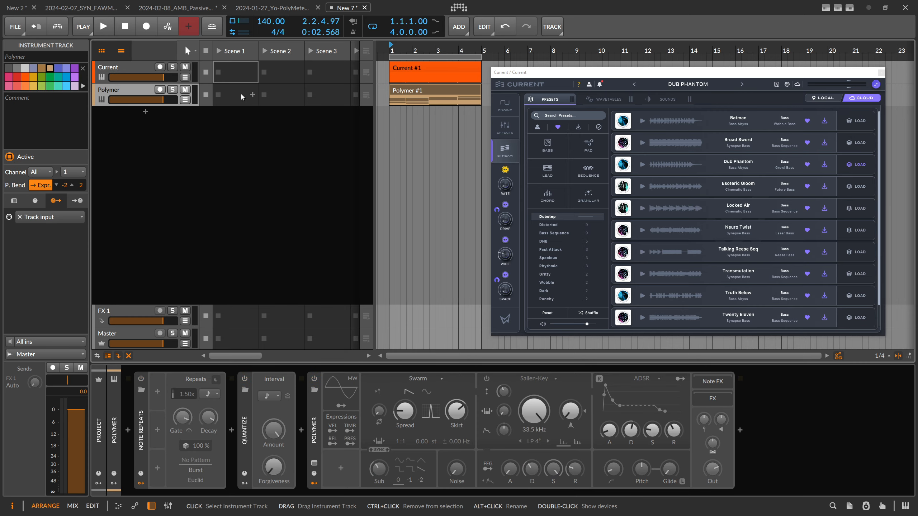
pyautogui.click(398, 92)
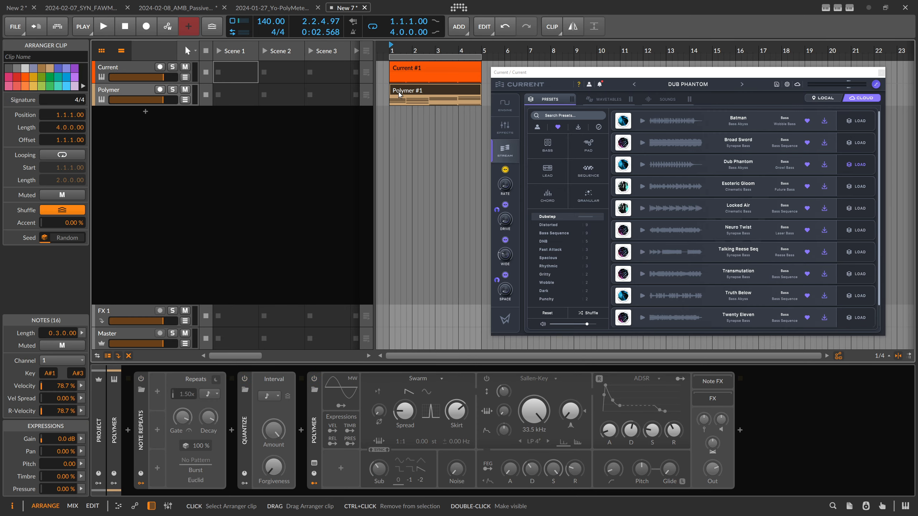
pyautogui.click(140, 70)
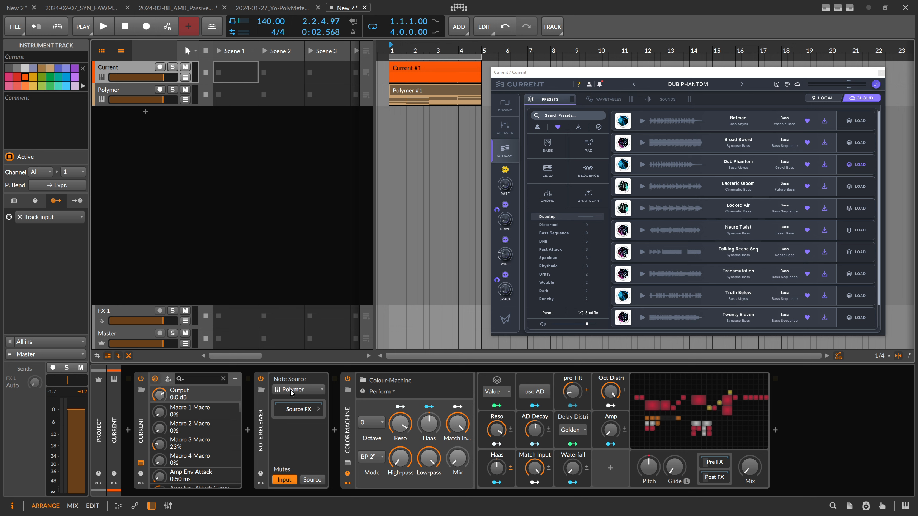
pyautogui.click(263, 418)
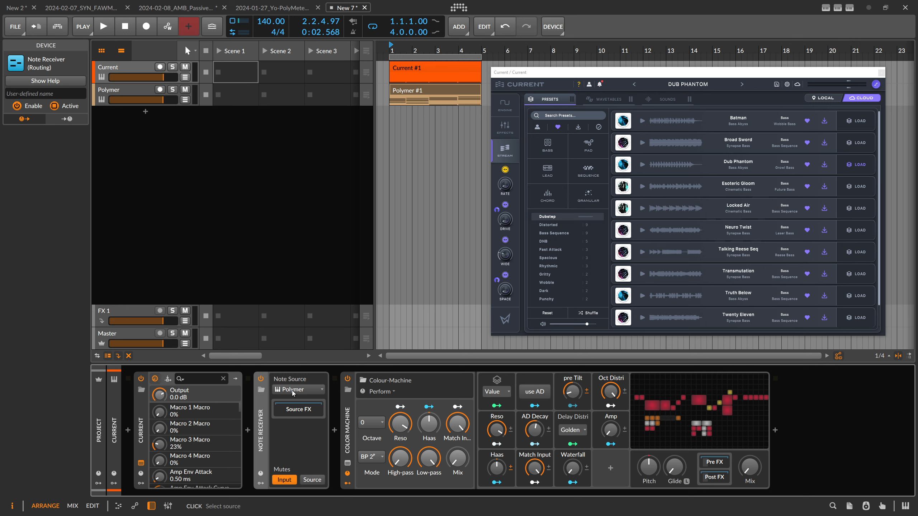
pyautogui.click(347, 420)
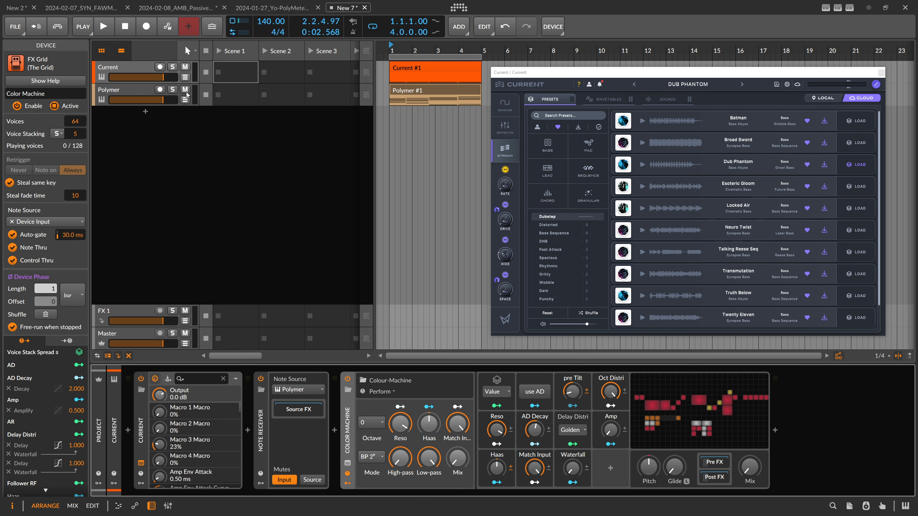
# Step: Solo the Polymer track, play the chord clip to hear it, and unsolo the track
pyautogui.click(172, 89)
pyautogui.click(147, 93)
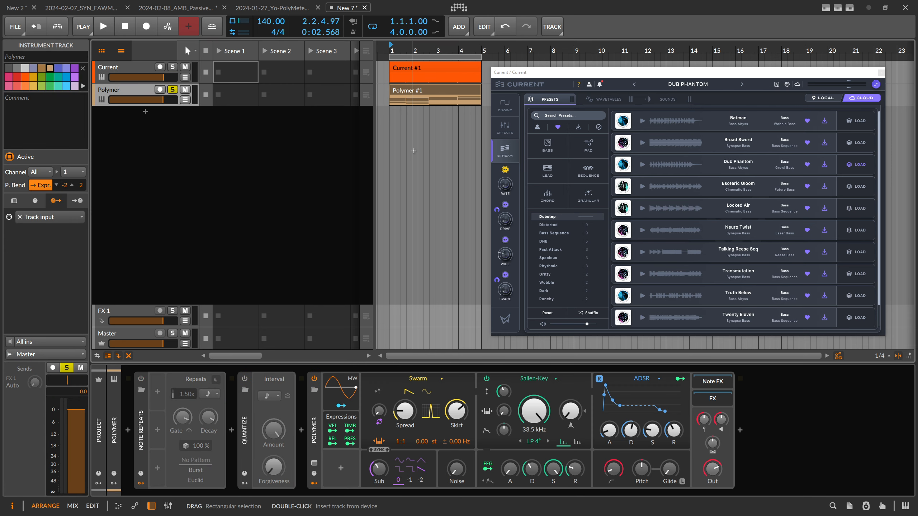
pyautogui.press('space')
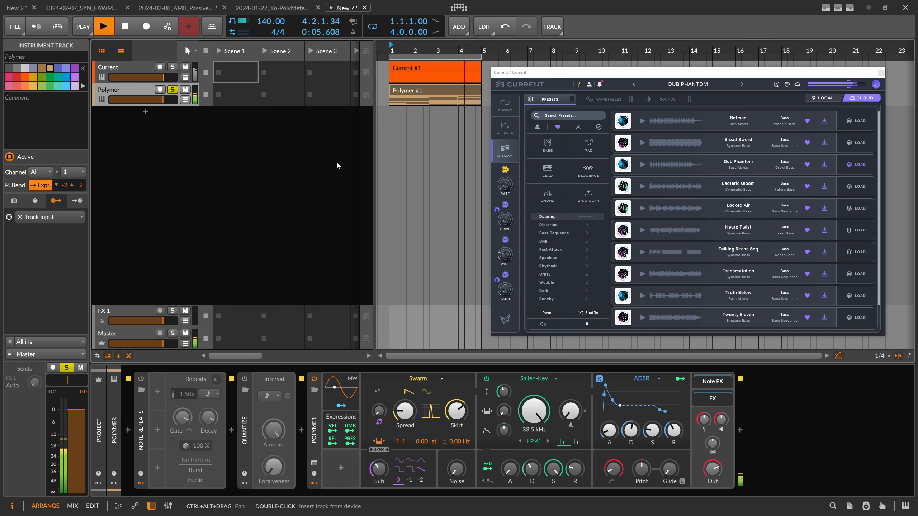
pyautogui.press('space')
pyautogui.click(172, 89)
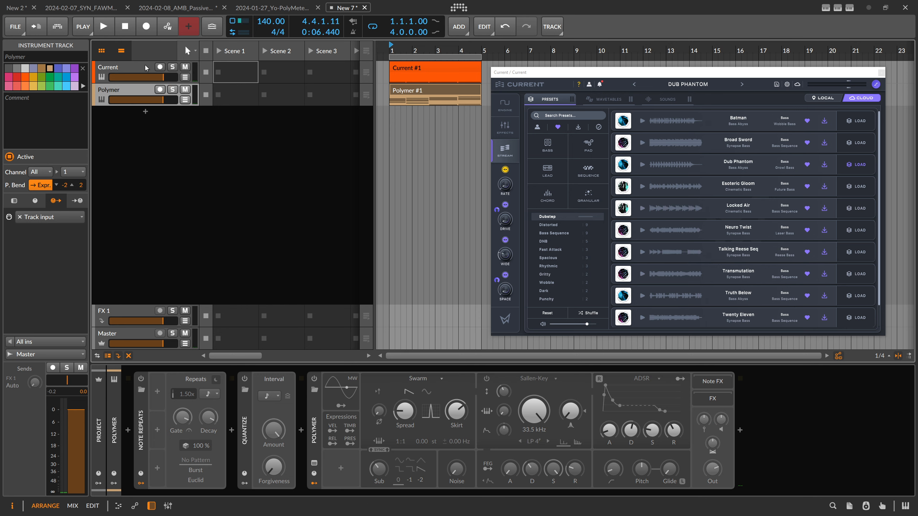
# Step: Solo the Current track and play its clip to hear the bass sound
pyautogui.click(172, 67)
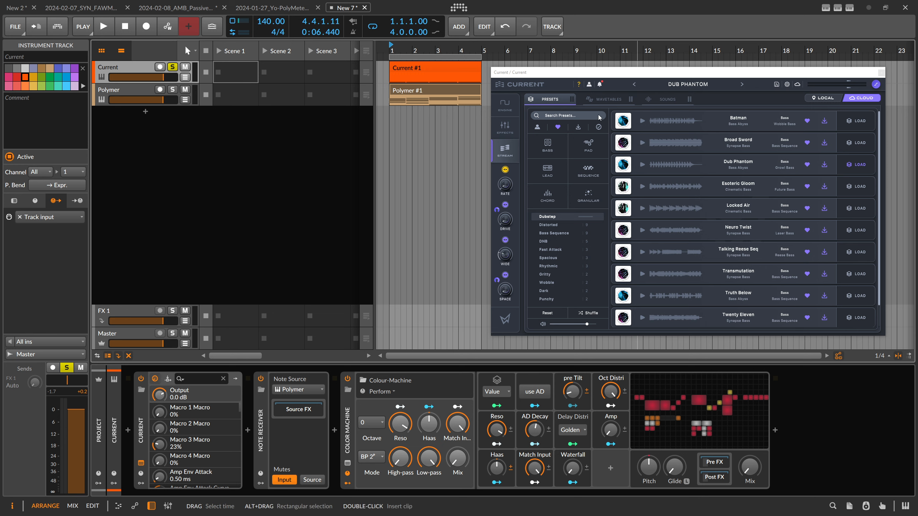
pyautogui.press('space')
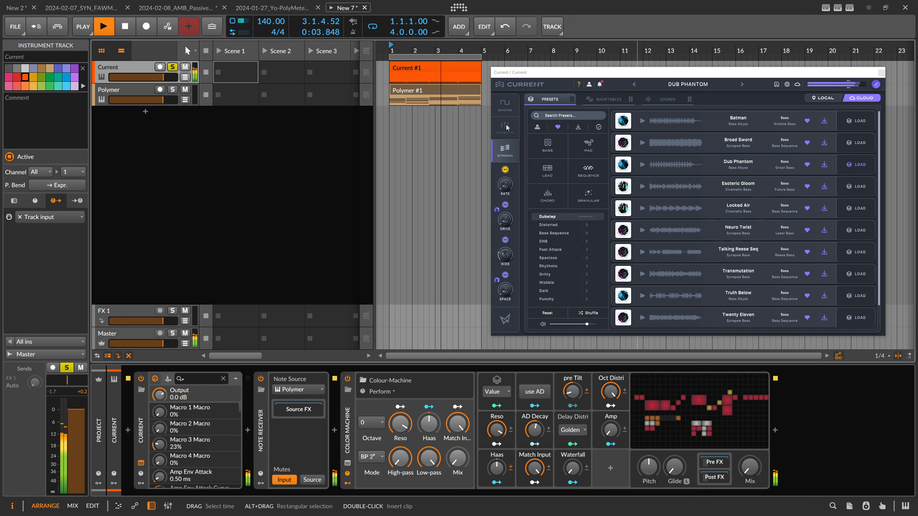
pyautogui.press('space')
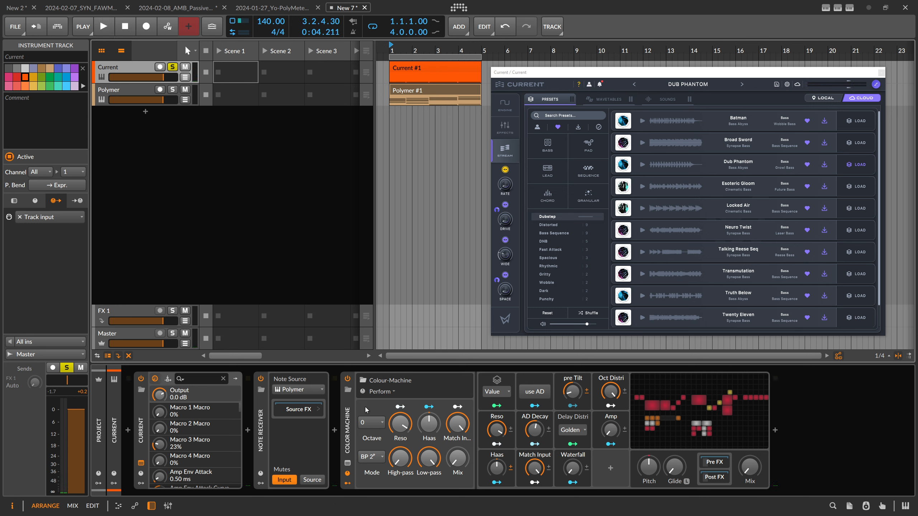
# Step: Raise the Color Machine's overall Mix to 100 % and play the loop to hear the effect
pyautogui.moveTo(748, 465)
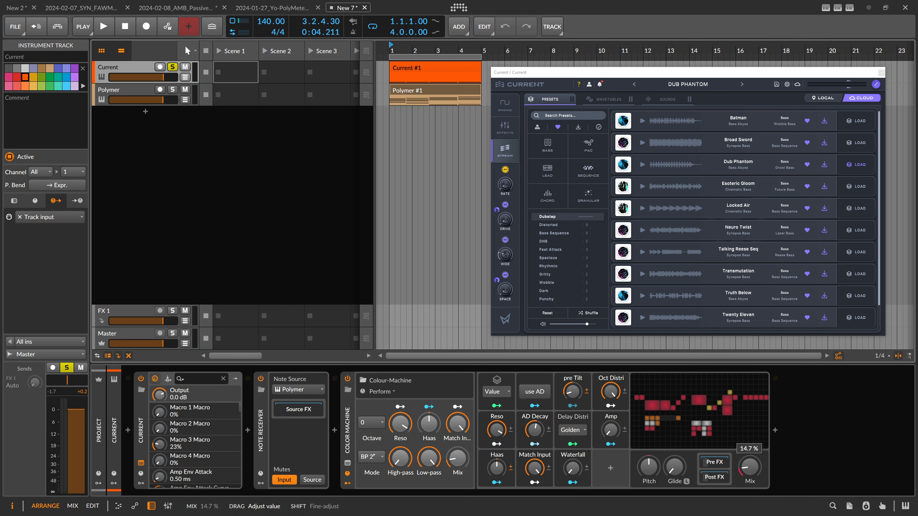
pyautogui.moveTo(747, 475); pyautogui.dragTo(750, 442)
pyautogui.press('space')
pyautogui.press('space')
pyautogui.press('space')
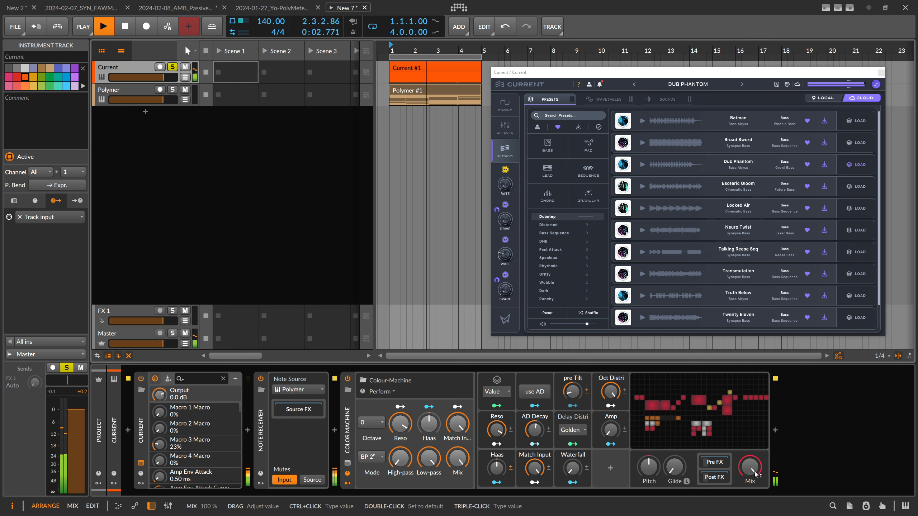
pyautogui.press('space')
# Step: Lower the Color Machine's overall Mix and readjust it to a partly wet blend while playing the loop
pyautogui.moveTo(756, 474); pyautogui.dragTo(756, 514)
pyautogui.press('space')
pyautogui.moveTo(756, 474)
pyautogui.mouseDown()
pyautogui.moveTo(756, 446)
pyautogui.moveTo(752, 467)
pyautogui.mouseUp()
pyautogui.press('space')
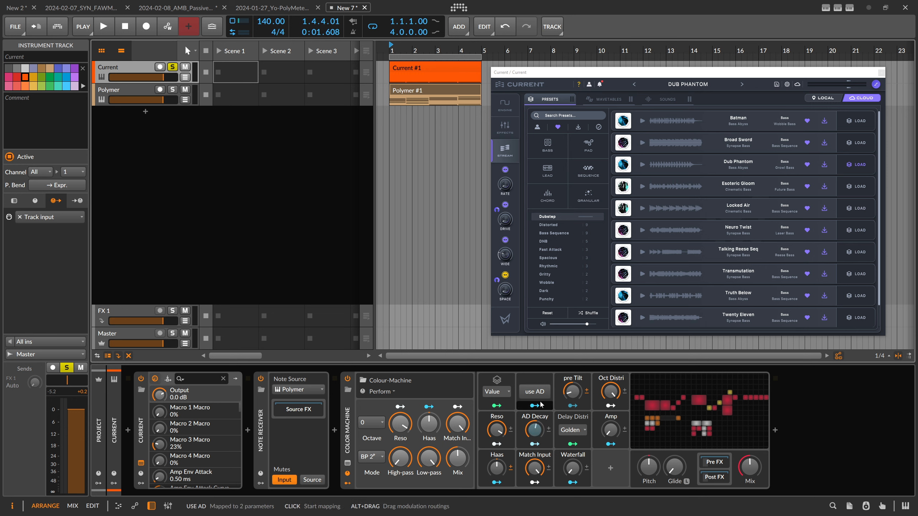
# Step: Close the Current plugin window and open the Color Machine's Grid patch to examine its Sallen-Key filter, pitch quantizer and voice settings
pyautogui.click(882, 73)
pyautogui.click(662, 392)
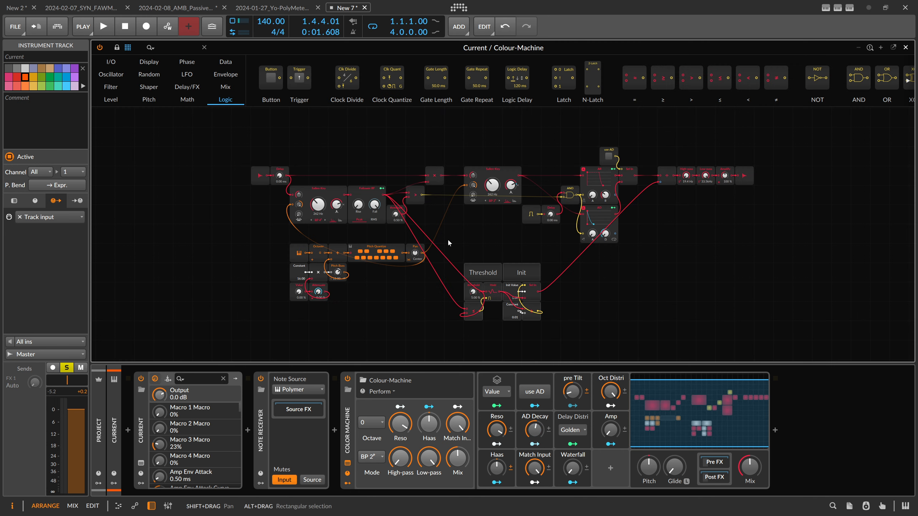
pyautogui.click(503, 185)
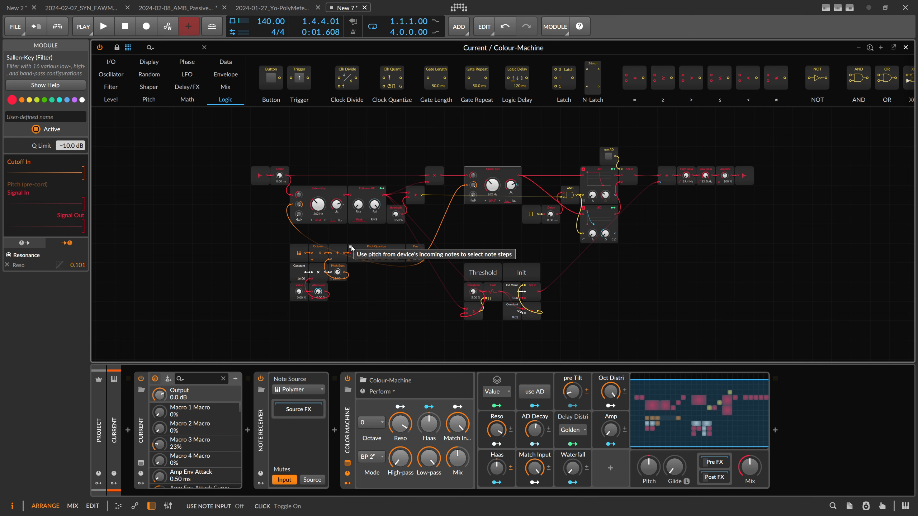
pyautogui.click(351, 247)
pyautogui.click(306, 308)
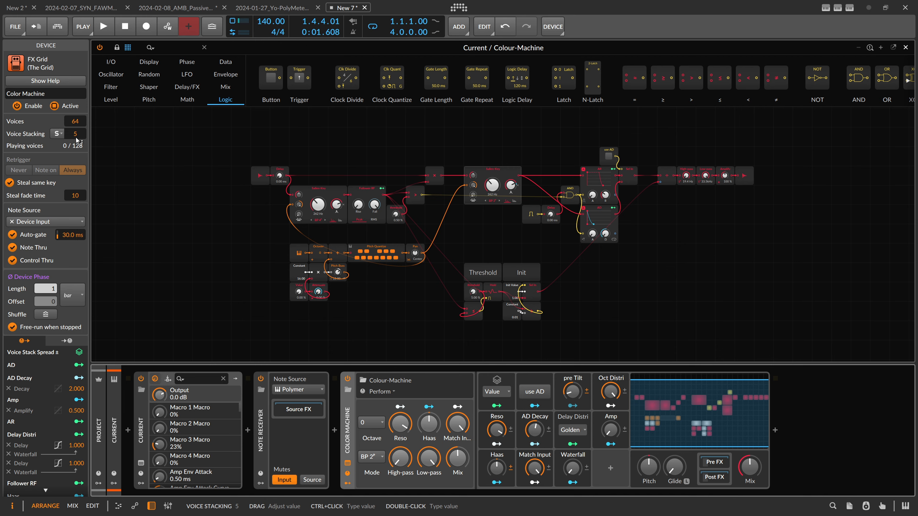
# Step: Close the Grid patch and view the chord notes in the Polymer clip, returning to the arrangement
pyautogui.click(906, 48)
pyautogui.doubleClick(413, 96)
pyautogui.moveTo(234, 156); pyautogui.dragTo(409, 304)
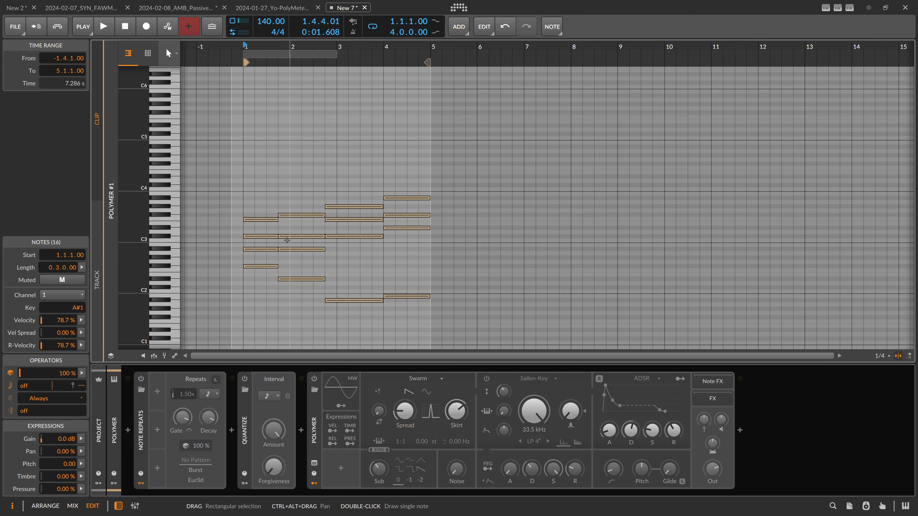
pyautogui.click(290, 194)
pyautogui.press('Tab')
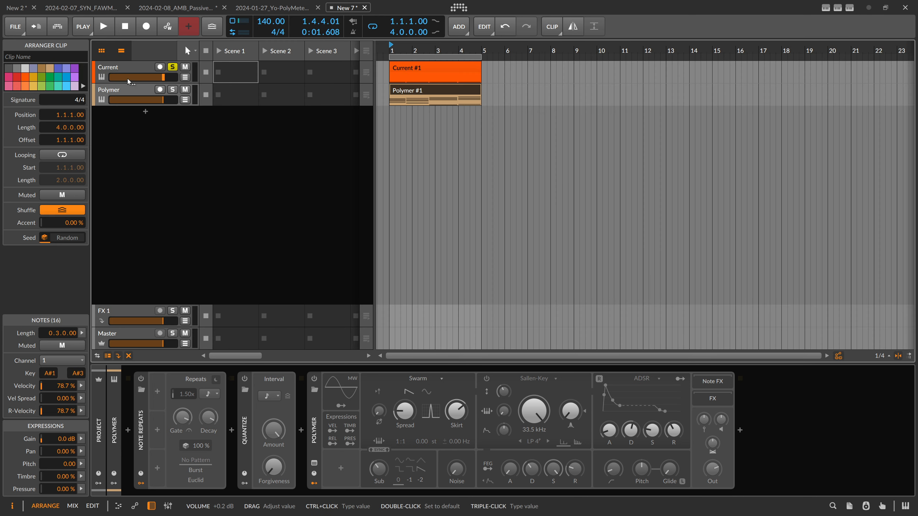
# Step: Turn off voice stacking in the Current track's Color Machine patch and close the patch
pyautogui.click(127, 69)
pyautogui.click(669, 409)
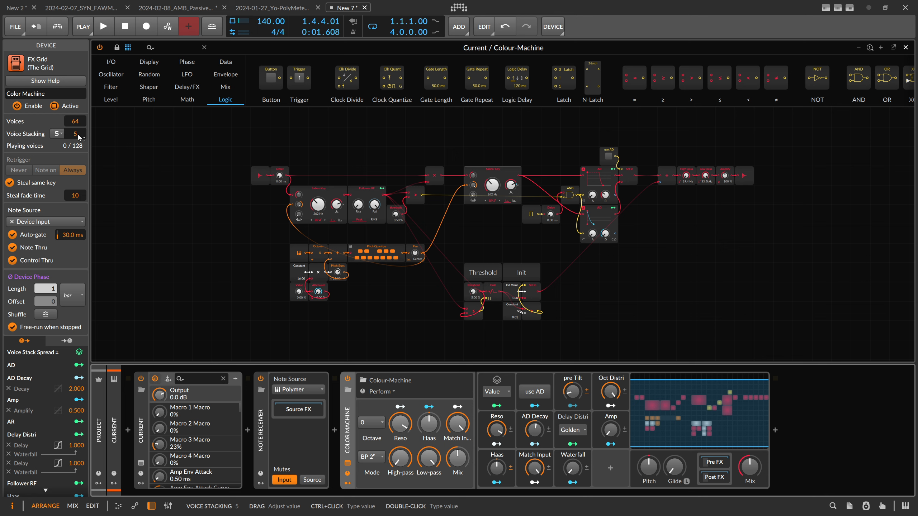
pyautogui.moveTo(77, 134); pyautogui.dragTo(77, 141)
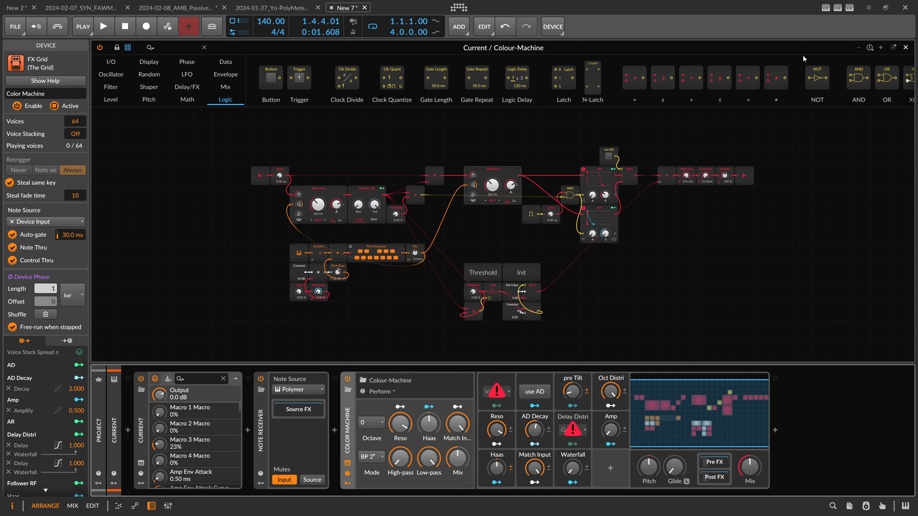
pyautogui.click(906, 48)
# Step: Examine the four-note chords in the Polymer clip's note editor again and return to the arrangement
pyautogui.click(410, 96)
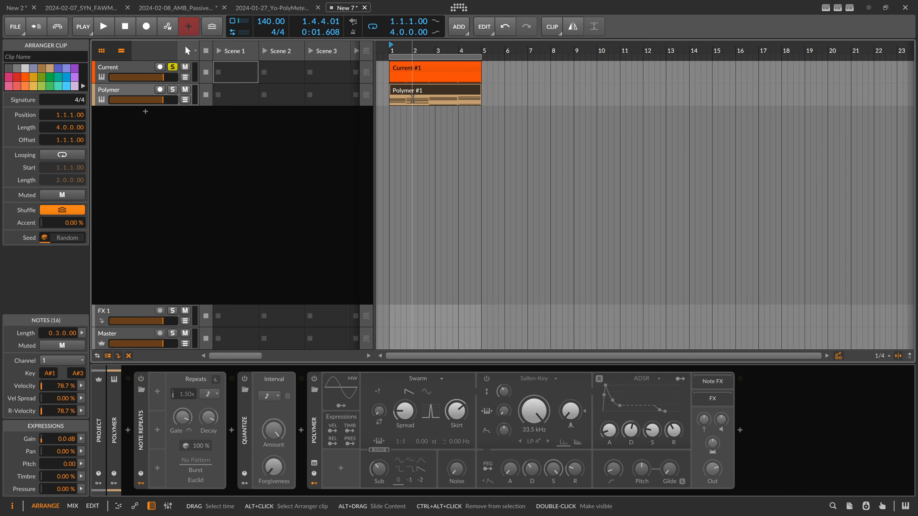
pyautogui.doubleClick(409, 96)
pyautogui.moveTo(241, 168); pyautogui.dragTo(405, 308)
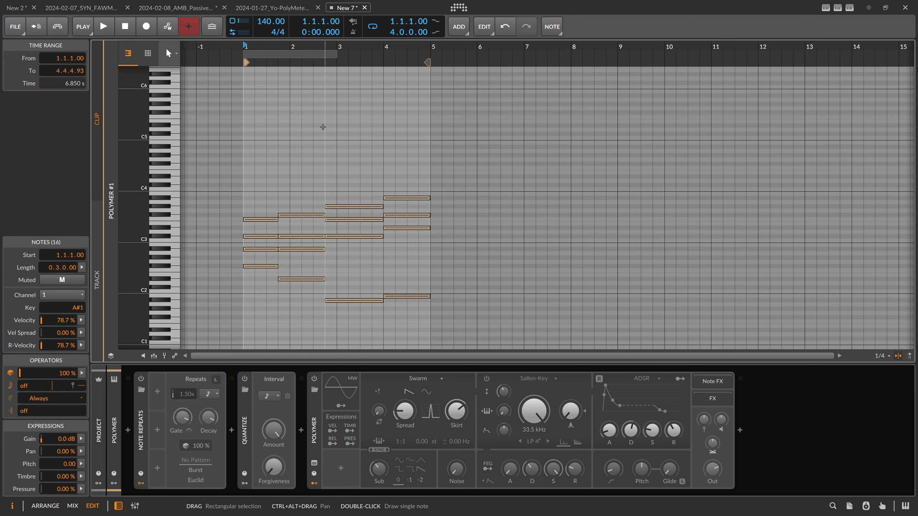
pyautogui.click(323, 127)
pyautogui.press('Tab')
# Step: Compare the loop with the Color Machine's voice stacking at 3 and at 6, leaving it at 6
pyautogui.click(145, 68)
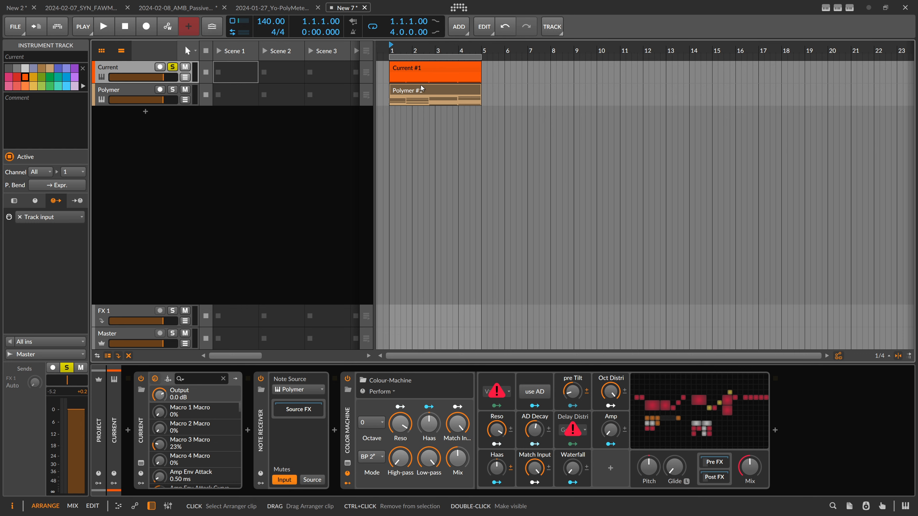
pyautogui.click(347, 424)
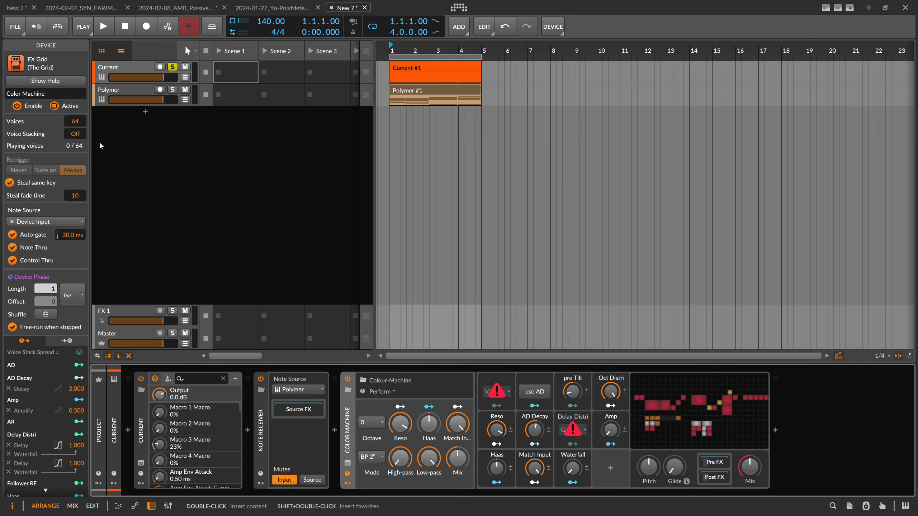
pyautogui.moveTo(77, 134); pyautogui.dragTo(77, 140)
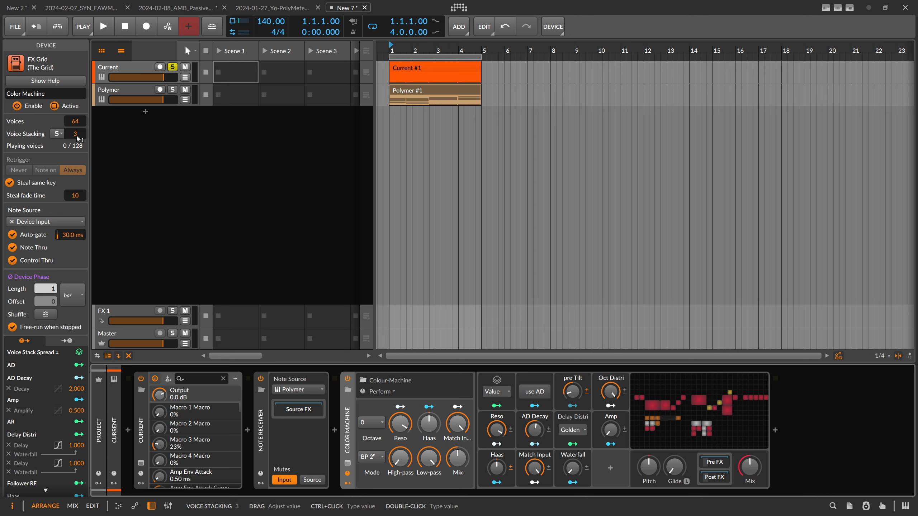
pyautogui.click(101, 22)
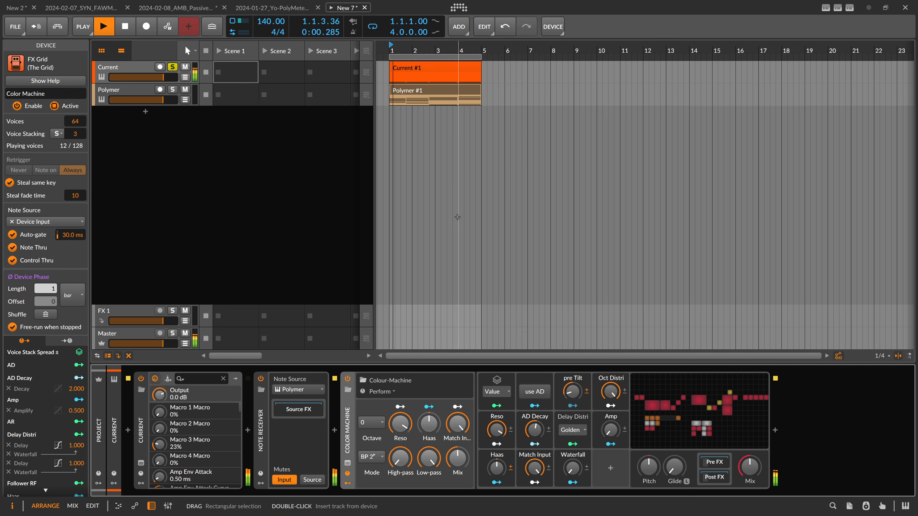
pyautogui.moveTo(77, 136); pyautogui.dragTo(77, 125)
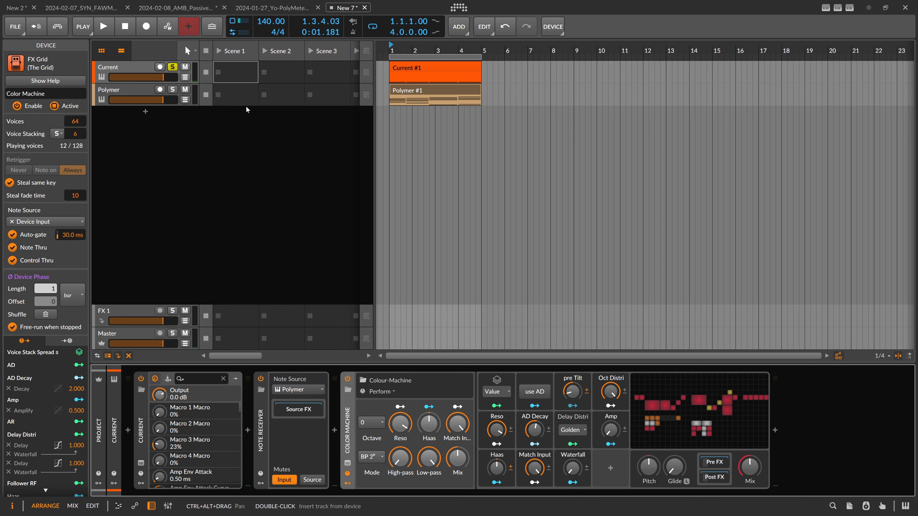
pyautogui.press('space')
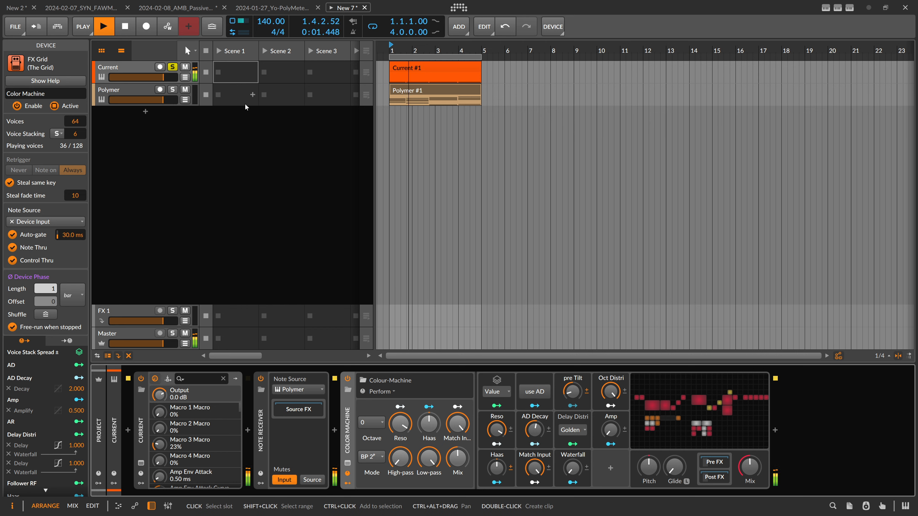
pyautogui.press('space')
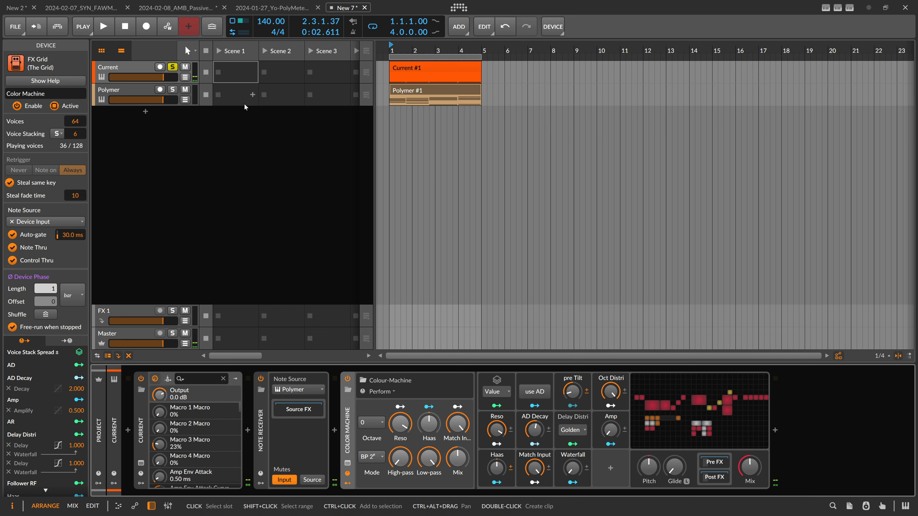
# Step: Shift the Color Machine's Octave up one octave (+1) and play the loop
pyautogui.click(374, 425)
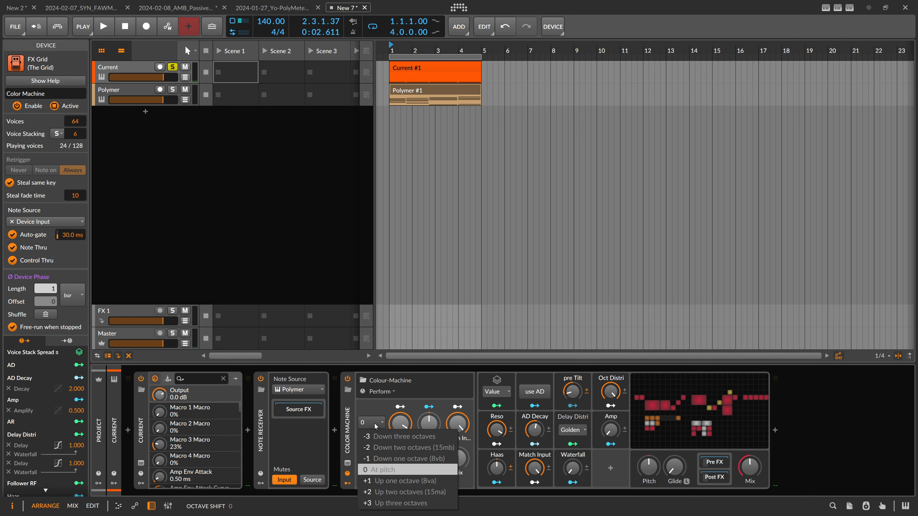
pyautogui.click(374, 412)
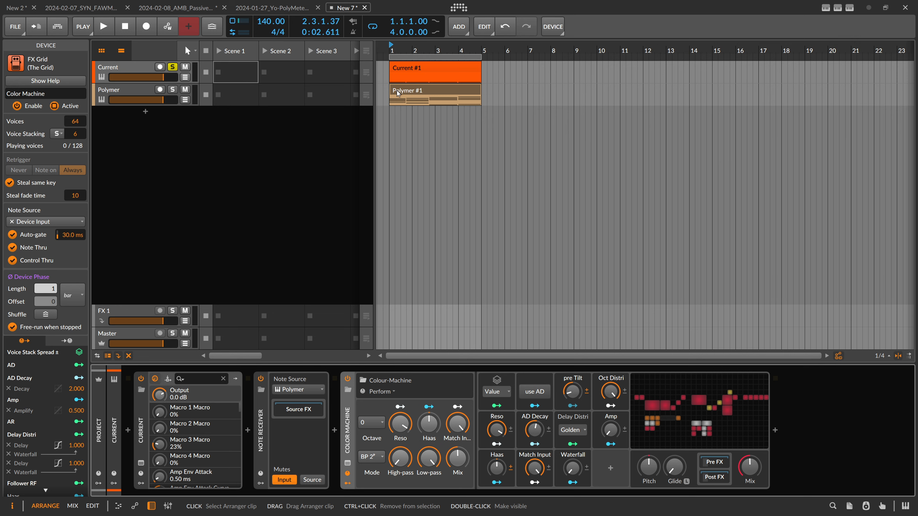
pyautogui.click(374, 424)
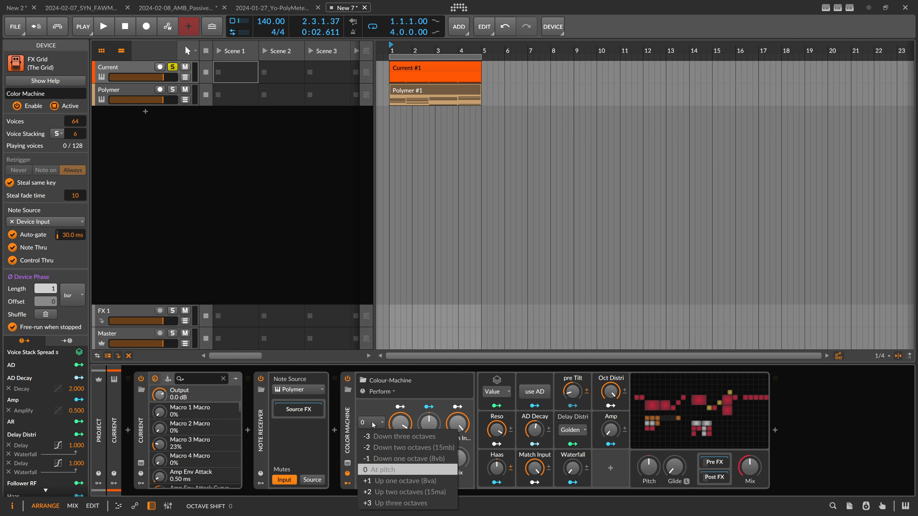
pyautogui.click(375, 479)
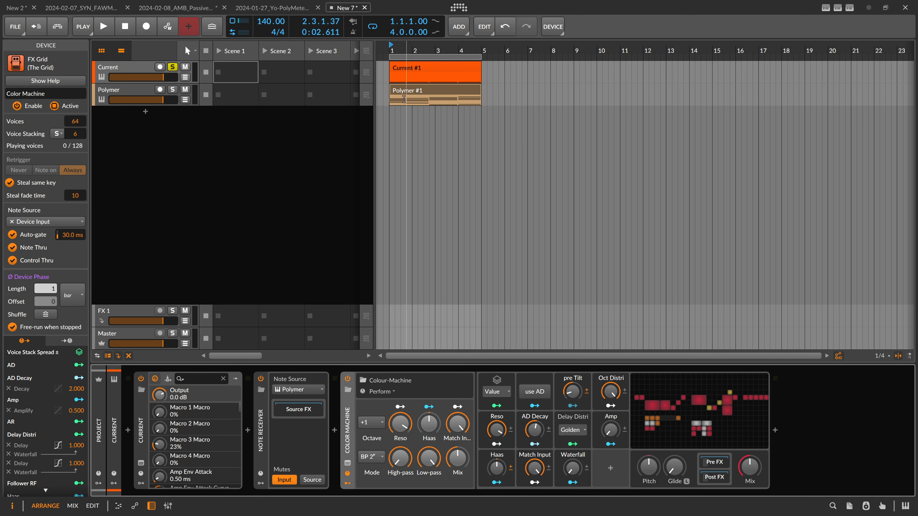
pyautogui.press('space')
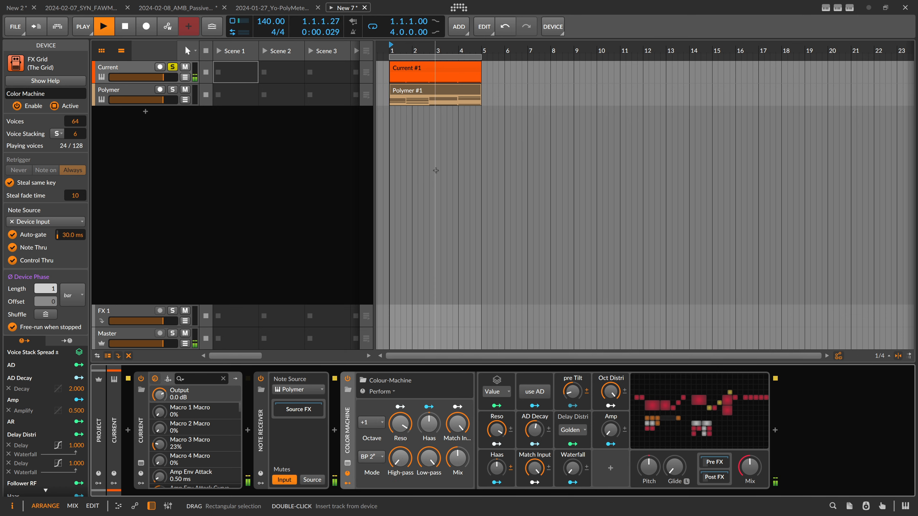
# Step: Compare the loop with the Color Machine's Octave at +2 and -2, leaving it at 0
pyautogui.press('space')
pyautogui.click(371, 422)
pyautogui.click(376, 494)
pyautogui.press('space')
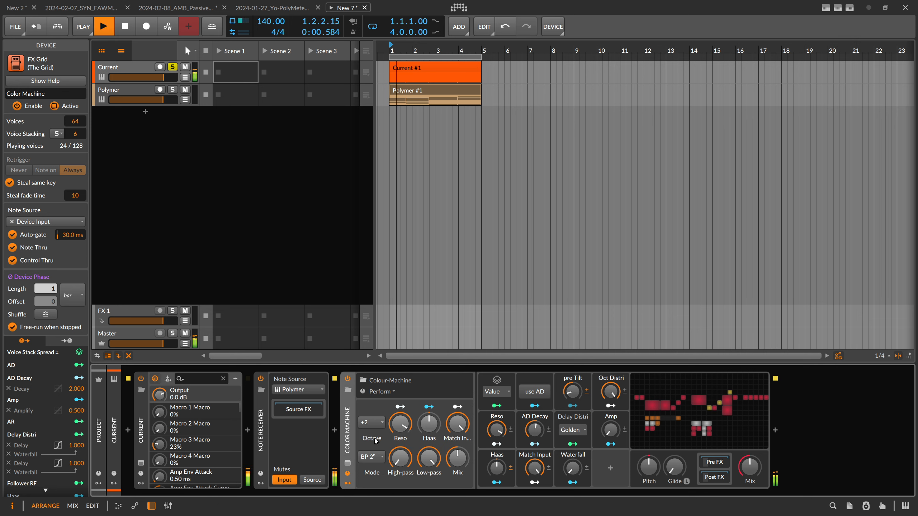
pyautogui.press('space')
pyautogui.click(371, 422)
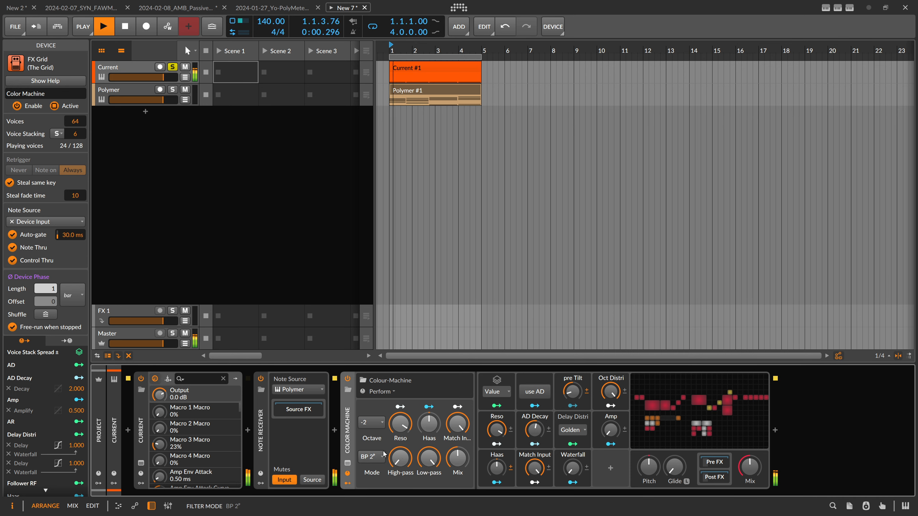
pyautogui.click(371, 422)
pyautogui.click(372, 469)
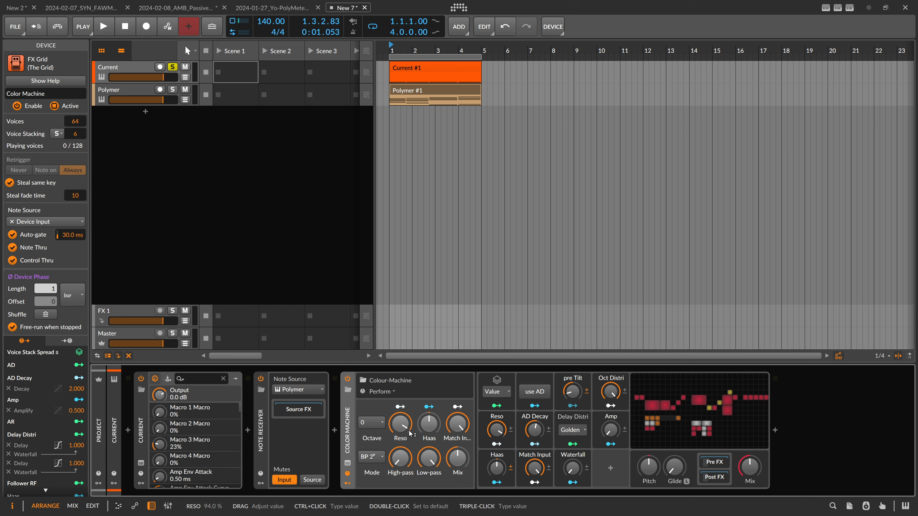
# Step: Play the loop with the Color Machine's Reso at 100 % and at 98 %
pyautogui.moveTo(402, 427)
pyautogui.mouseDown()
pyautogui.moveTo(402, 437)
pyautogui.moveTo(404, 419)
pyautogui.mouseUp()
pyautogui.press('space')
pyautogui.press('space')
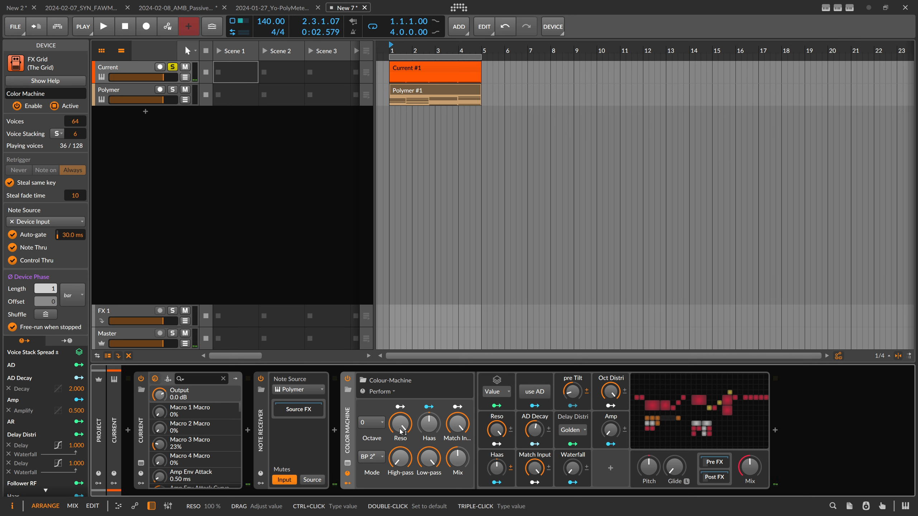
pyautogui.moveTo(410, 428); pyautogui.dragTo(391, 429)
pyautogui.press('space')
pyautogui.press('space')
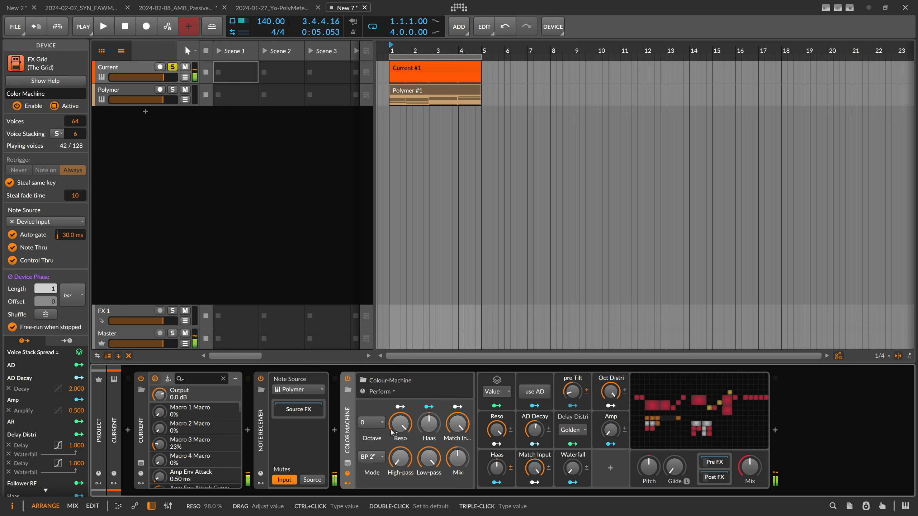
# Step: Compare the Color Machine's filter modes BP 8, BP 4 and BP 2 in the loop, leaving the mode at BP 6
pyautogui.click(371, 458)
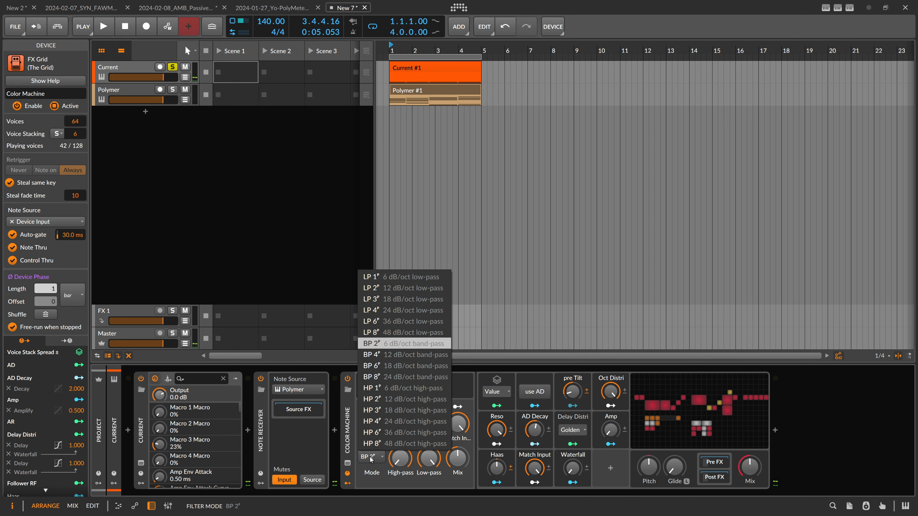
pyautogui.click(384, 377)
pyautogui.press('space')
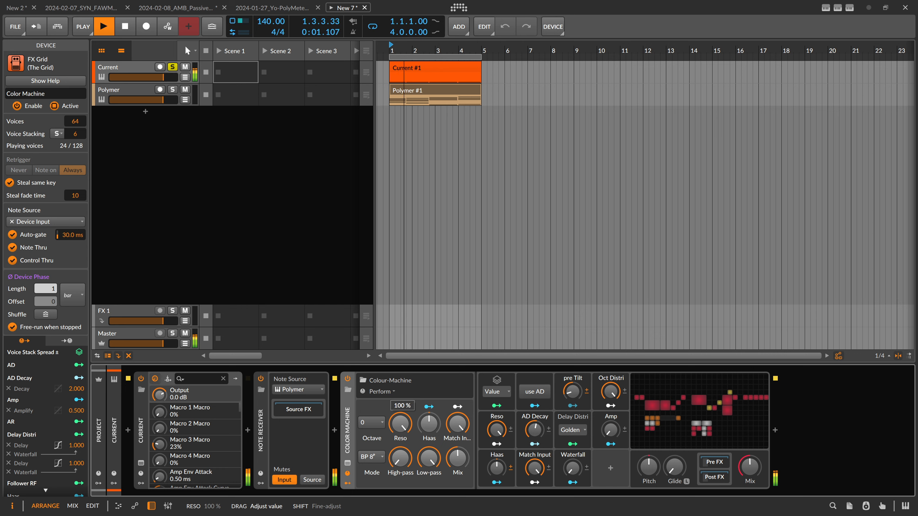
pyautogui.click(371, 457)
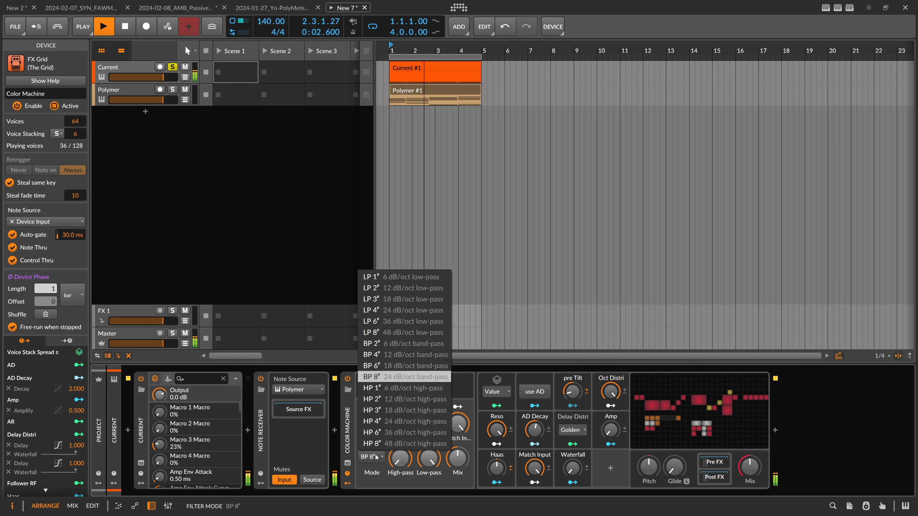
pyautogui.click(398, 355)
pyautogui.click(371, 457)
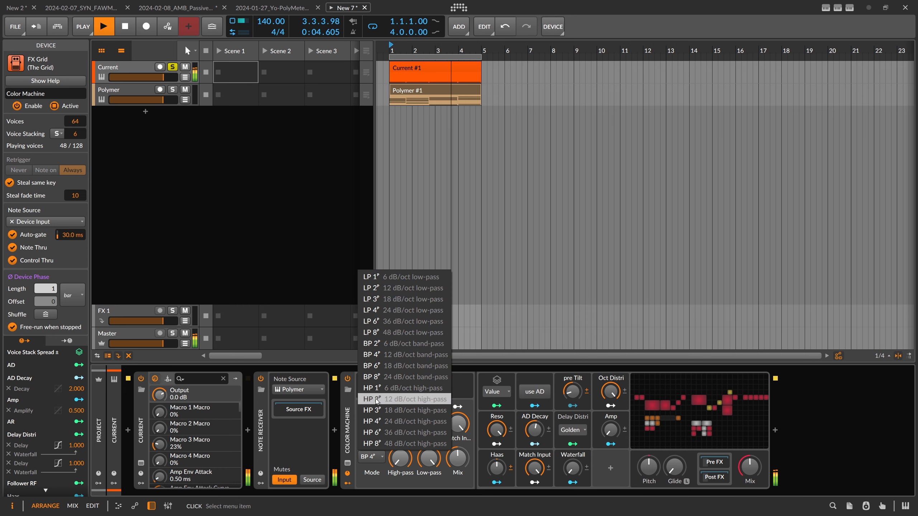
pyautogui.click(387, 344)
pyautogui.press('space')
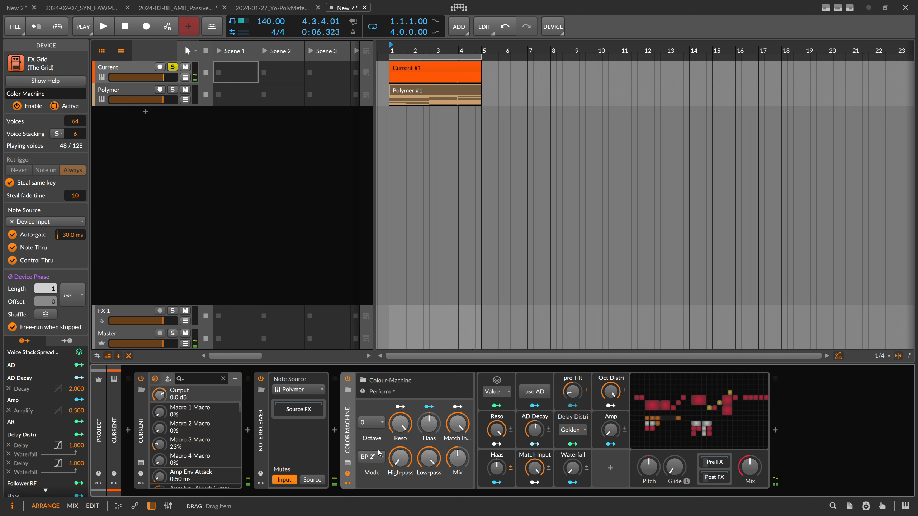
pyautogui.click(378, 454)
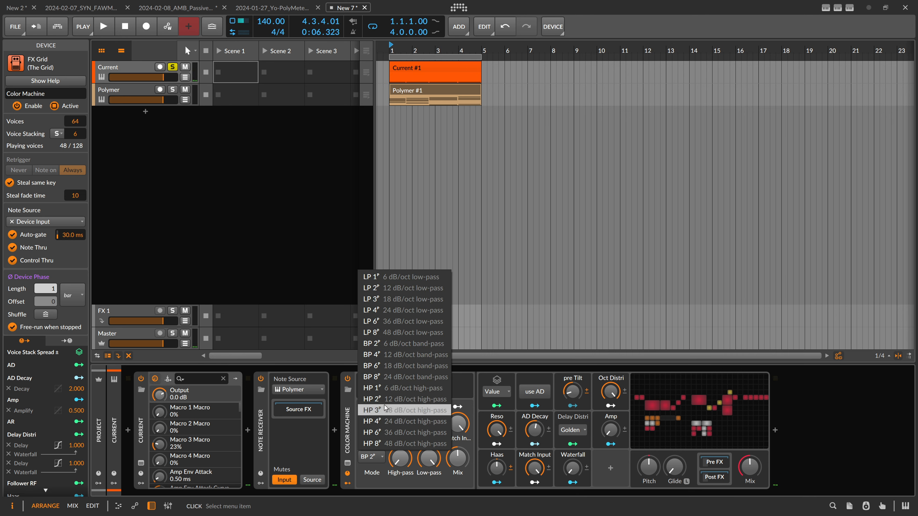
pyautogui.click(399, 366)
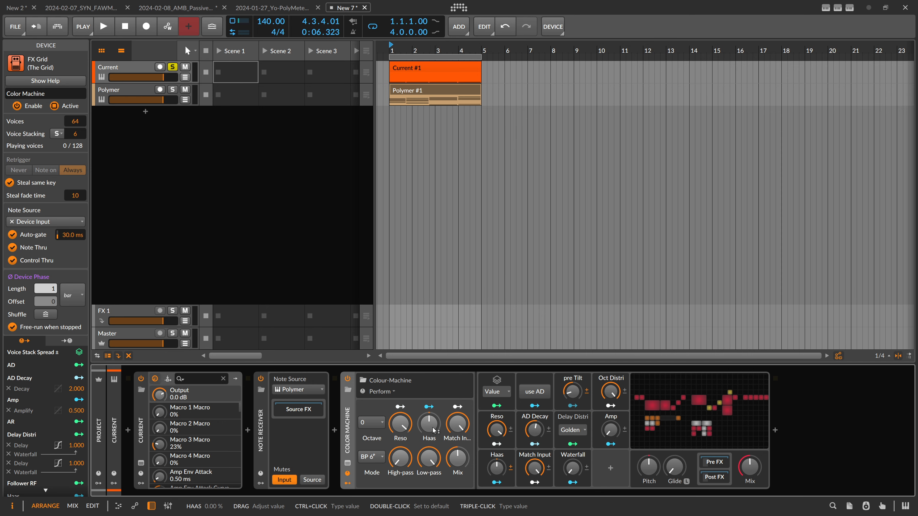
# Step: Open the Color Machine's Grid patch and play the loop while adjusting Haas around 2 %
pyautogui.click(700, 412)
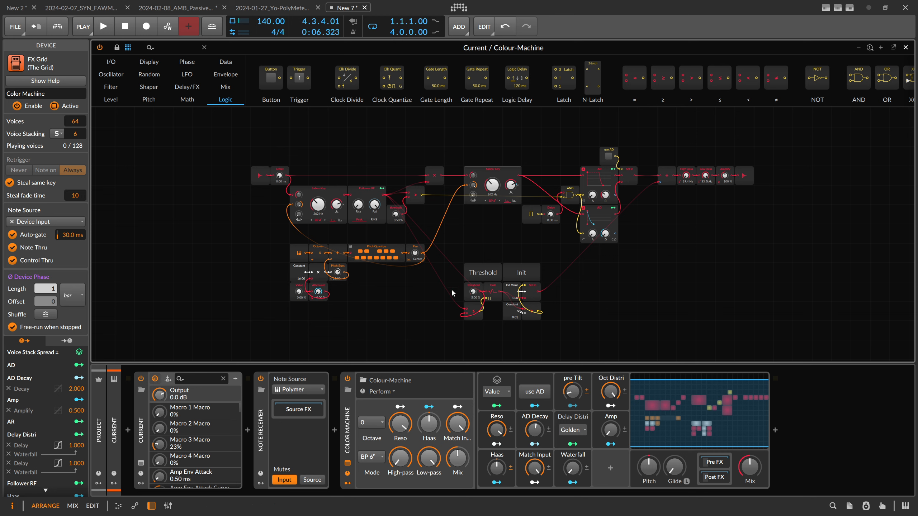
pyautogui.press('space')
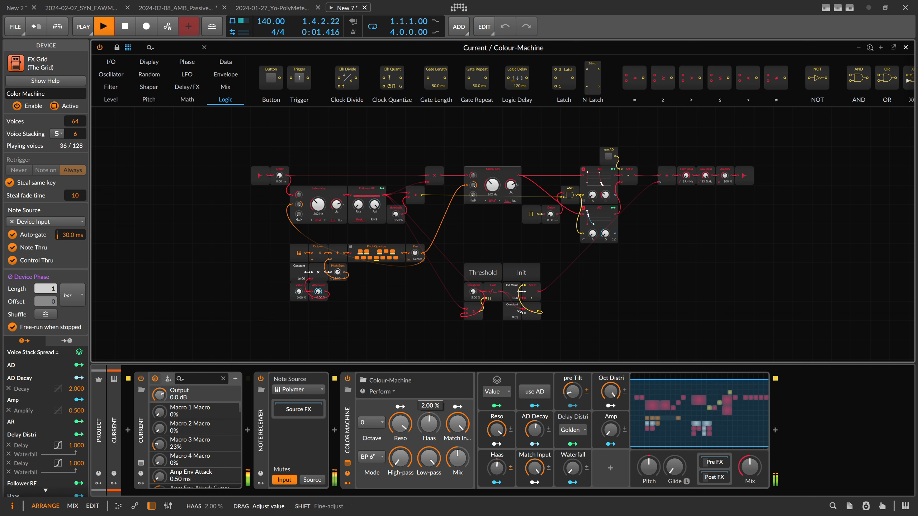
pyautogui.moveTo(429, 424)
pyautogui.mouseDown()
pyautogui.moveTo(428, 400)
pyautogui.moveTo(428, 426)
pyautogui.mouseUp()
pyautogui.press('space')
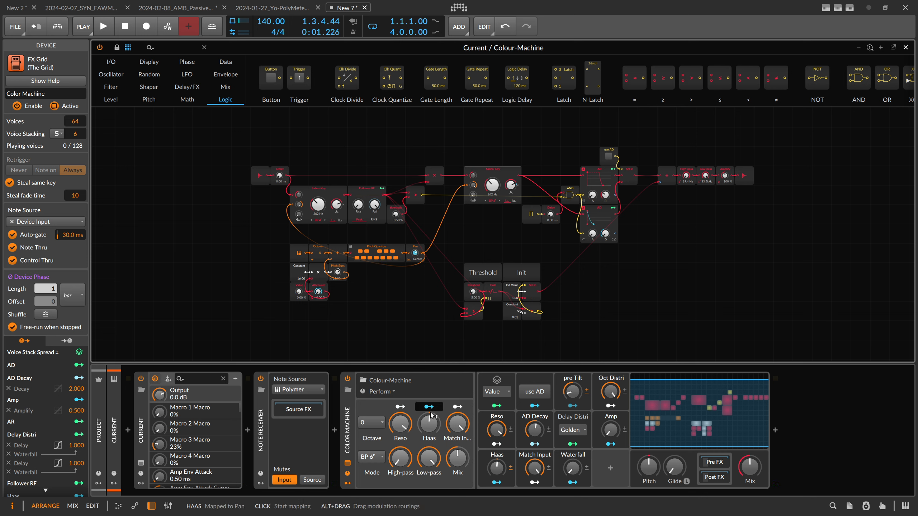
# Step: Play the loop with the Color Machine's Match Input turned down to its minimum, returning it to 100 %
pyautogui.moveTo(461, 430); pyautogui.dragTo(461, 432)
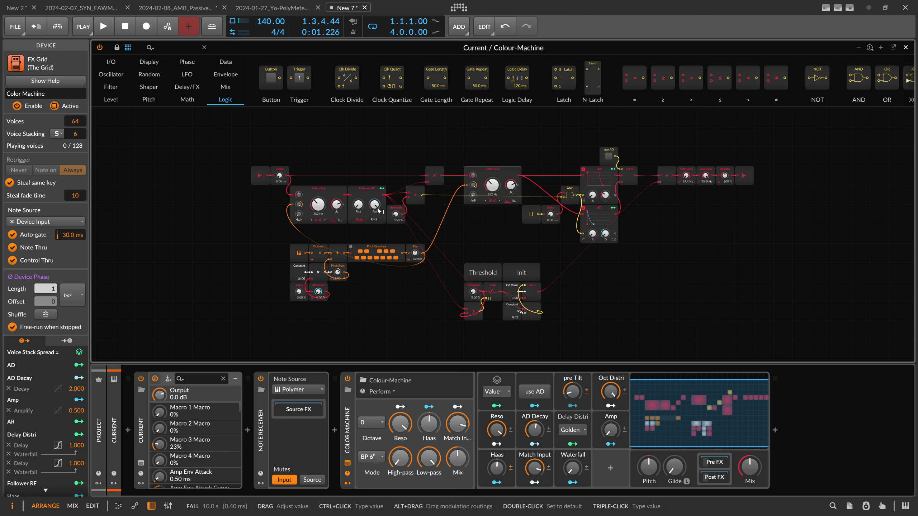
pyautogui.moveTo(458, 423)
pyautogui.mouseDown()
pyautogui.moveTo(457, 448)
pyautogui.moveTo(456, 431)
pyautogui.mouseUp()
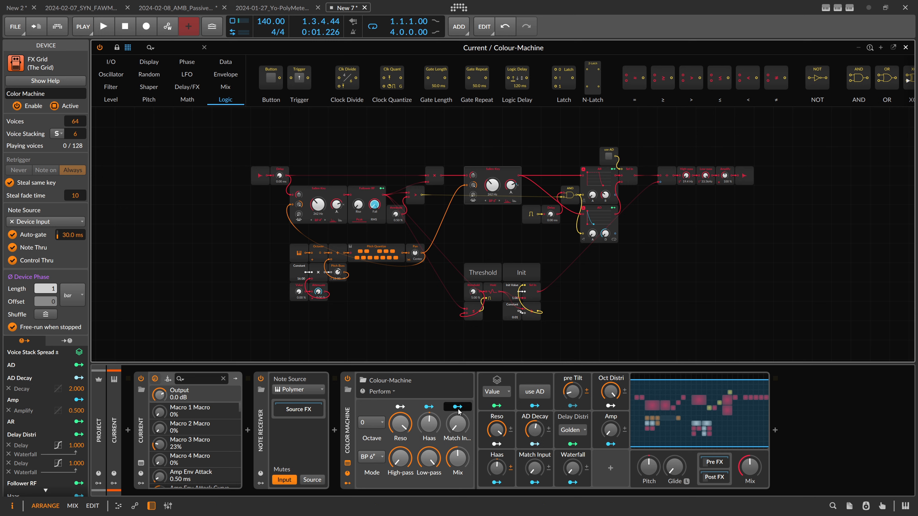
pyautogui.press('space')
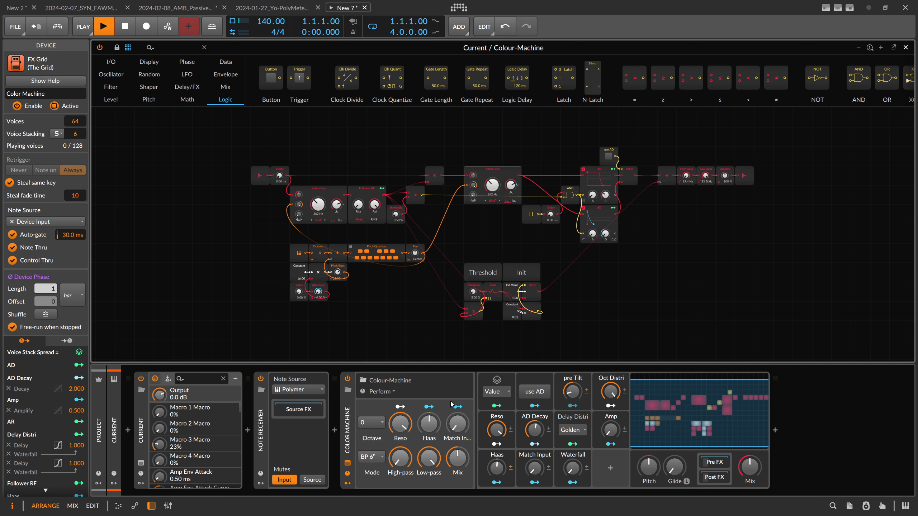
pyautogui.moveTo(458, 424); pyautogui.dragTo(458, 352)
pyautogui.press('space')
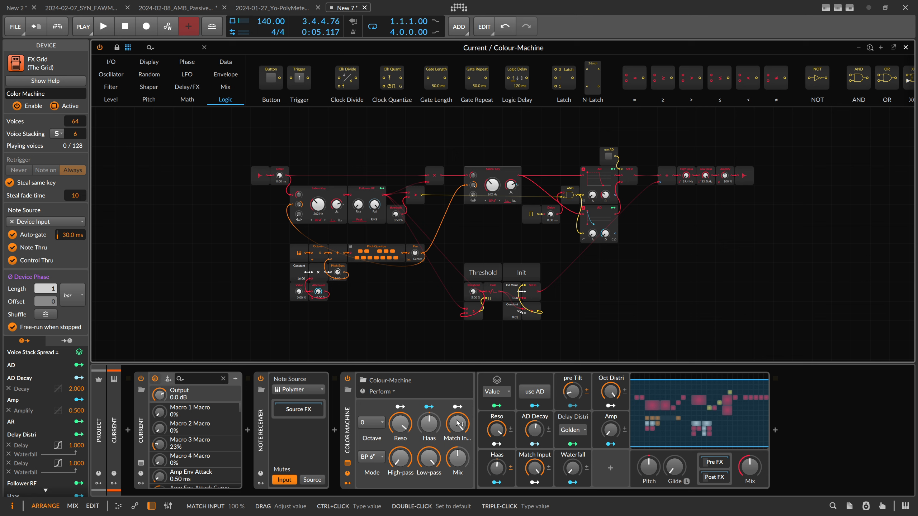
pyautogui.moveTo(458, 424)
pyautogui.mouseDown()
pyautogui.moveTo(459, 434)
pyautogui.moveTo(458, 422)
pyautogui.mouseUp()
pyautogui.press('space')
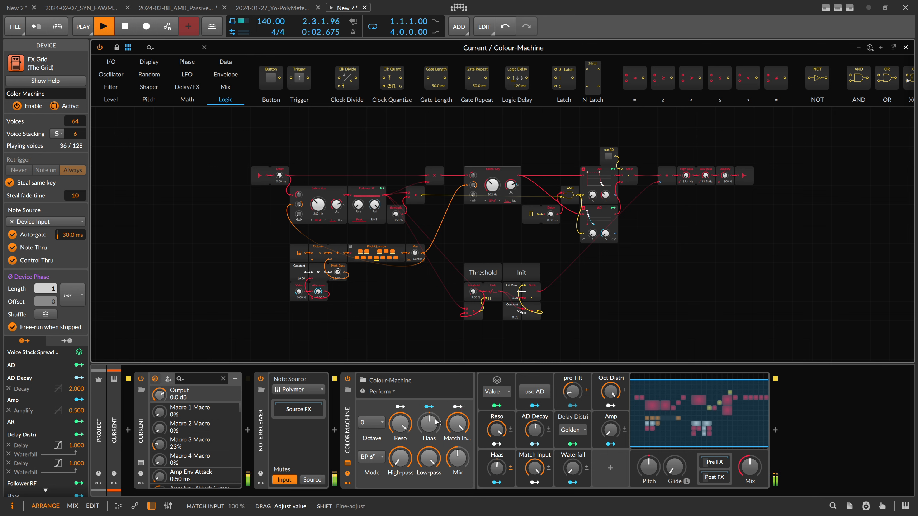
pyautogui.press('space')
# Step: Audition a raised High-pass at 712 Hz with a lowered Low-pass, turn the device's output Mix fully up, and reopen both filters
pyautogui.moveTo(429, 457); pyautogui.dragTo(430, 464)
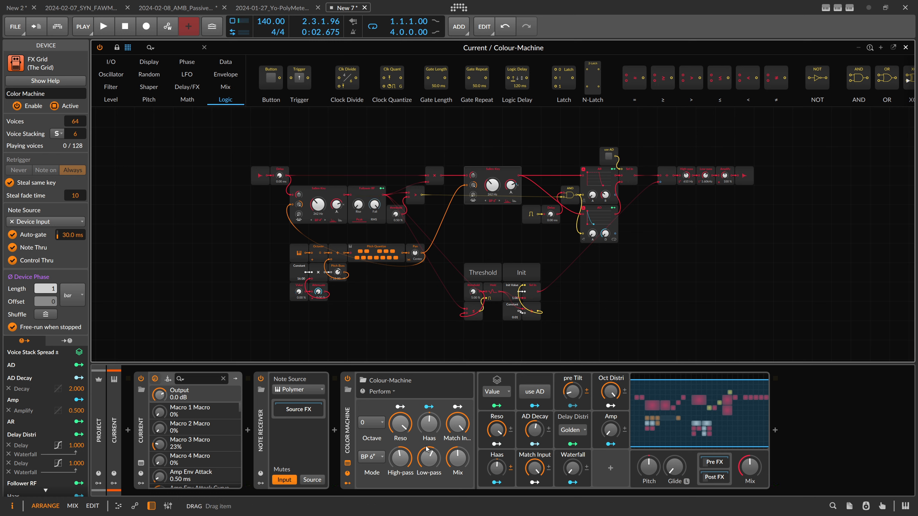
pyautogui.press('space')
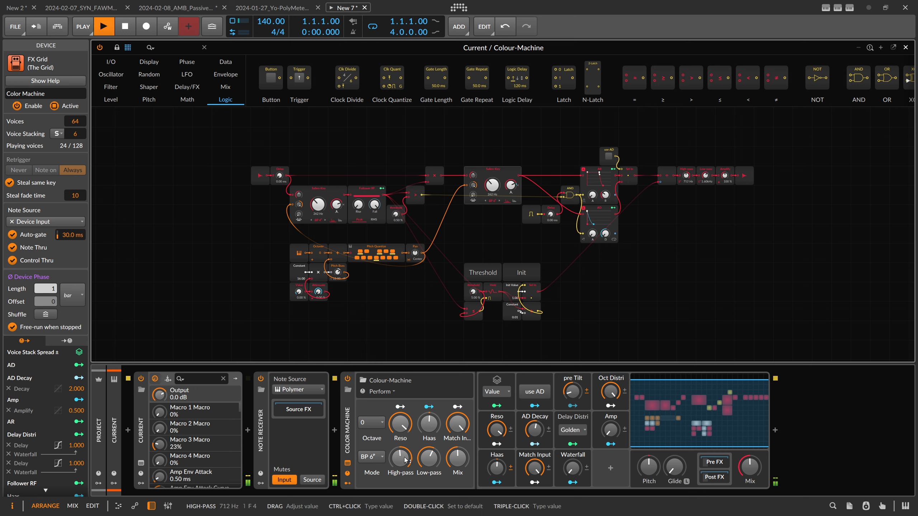
pyautogui.moveTo(400, 458); pyautogui.dragTo(400, 482)
pyautogui.moveTo(749, 466); pyautogui.dragTo(749, 412)
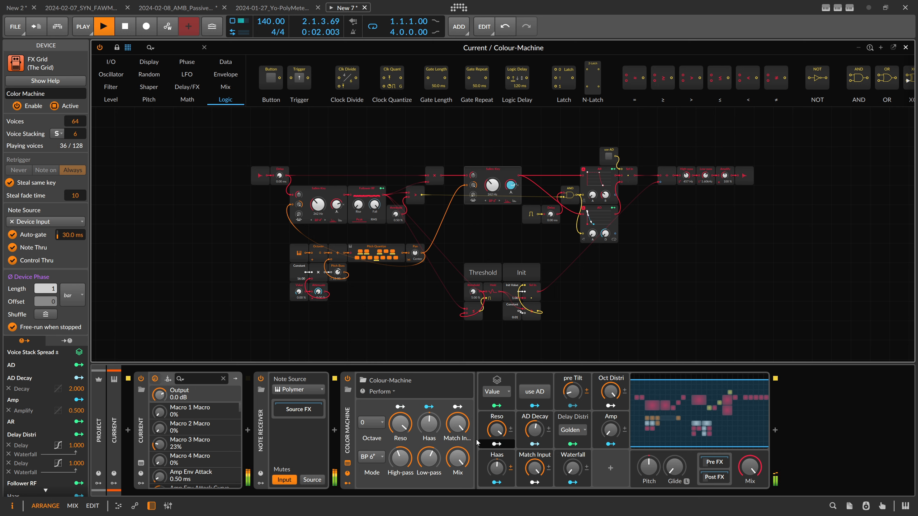
pyautogui.moveTo(429, 459); pyautogui.dragTo(400, 470)
pyautogui.moveTo(428, 458); pyautogui.dragTo(400, 483)
pyautogui.press('space')
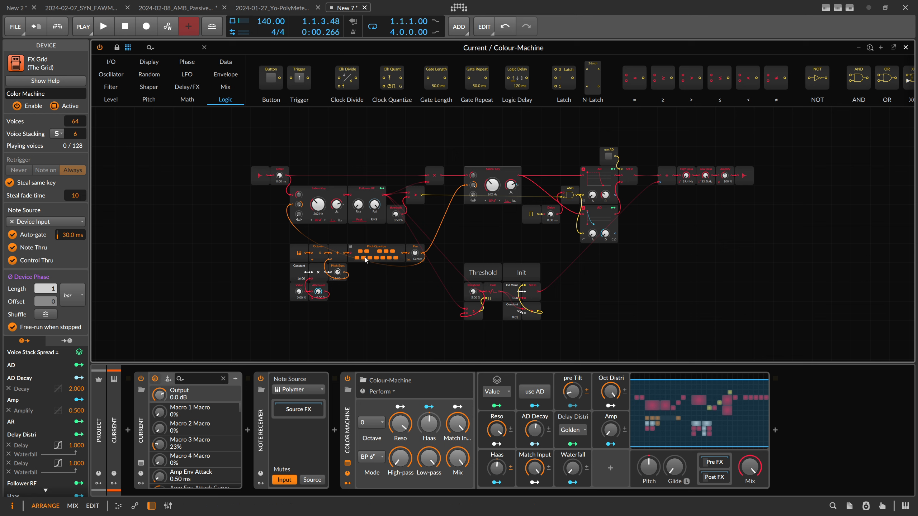
# Step: Play the loop while varying the Color Machine's Oct Distri amount
pyautogui.scroll(1, 370, 254)
pyautogui.scroll(-1, 371, 255)
pyautogui.scroll(1, 363, 248)
pyautogui.scroll(-1, 353, 233)
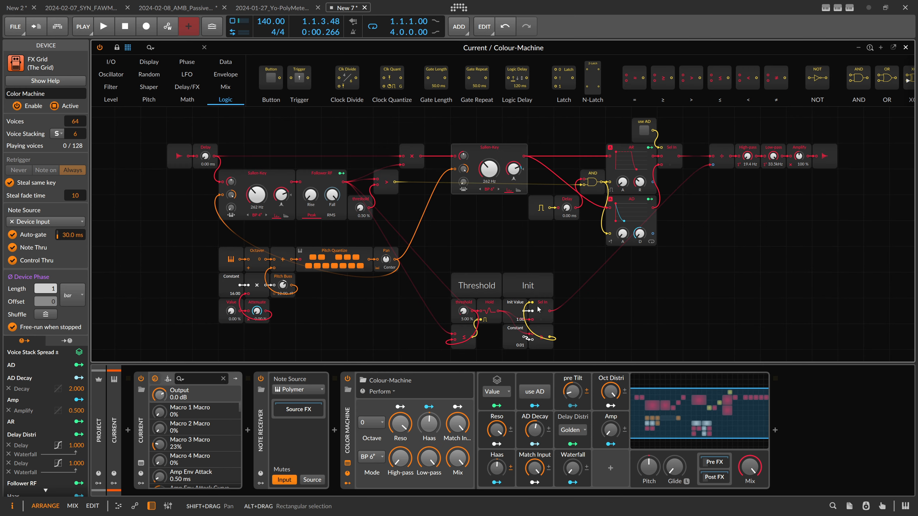
pyautogui.press('space')
pyautogui.moveTo(610, 391); pyautogui.dragTo(610, 459)
pyautogui.press('space')
# Step: Switch off all seven natural notes in the Pitch Quantize module and play the loop while varying Oct Distri
pyautogui.click(308, 266)
pyautogui.click(317, 266)
pyautogui.click(326, 266)
pyautogui.click(334, 266)
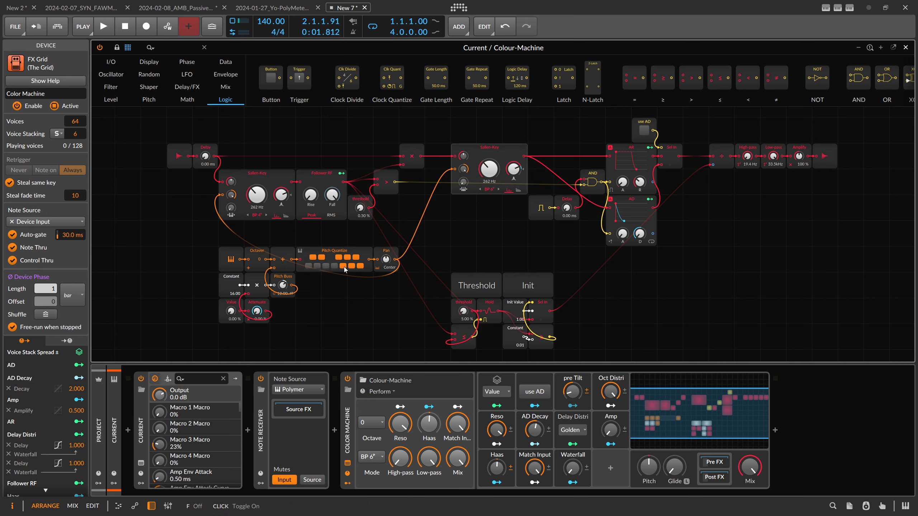
pyautogui.click(343, 266)
pyautogui.click(356, 266)
pyautogui.click(360, 266)
pyautogui.click(351, 266)
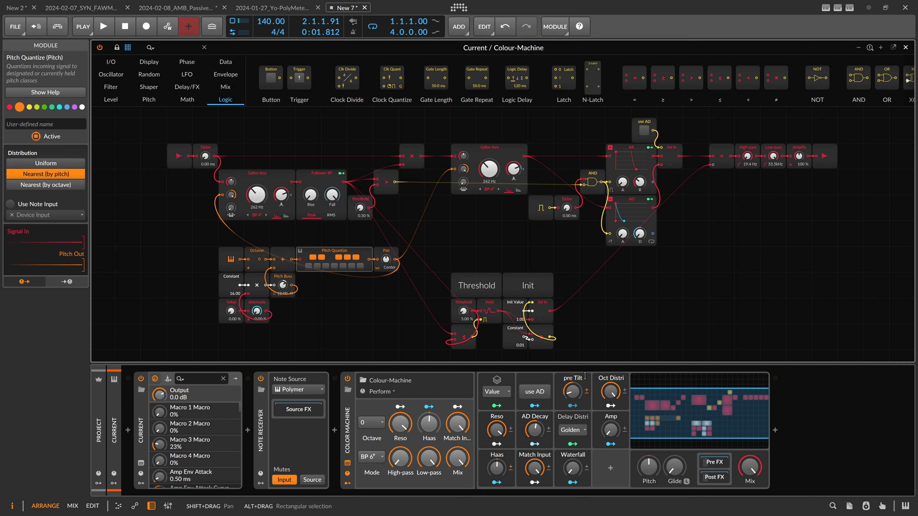
pyautogui.press('space')
pyautogui.click(609, 390)
pyautogui.moveTo(610, 391); pyautogui.dragTo(609, 417)
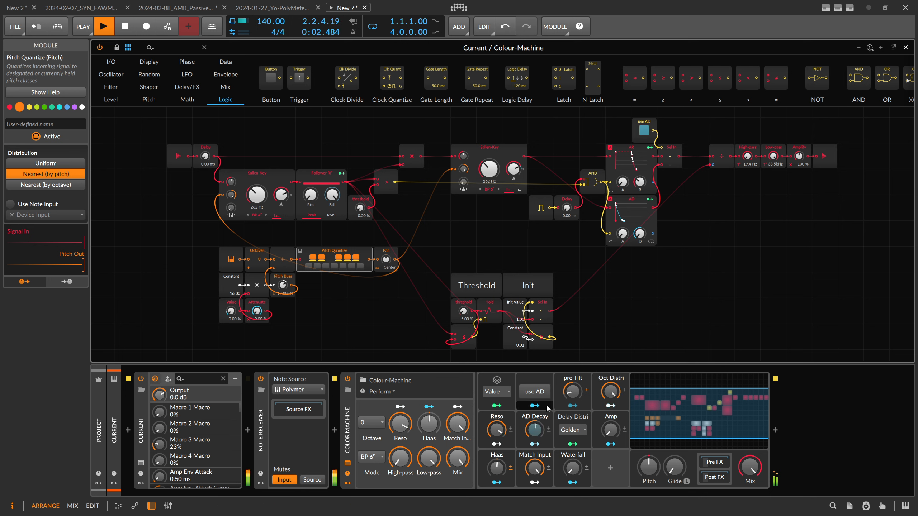
# Step: Switch the seven natural notes back on in the Pitch Quantize module and fine-adjust Oct Distri
pyautogui.moveTo(317, 267); pyautogui.dragTo(334, 268)
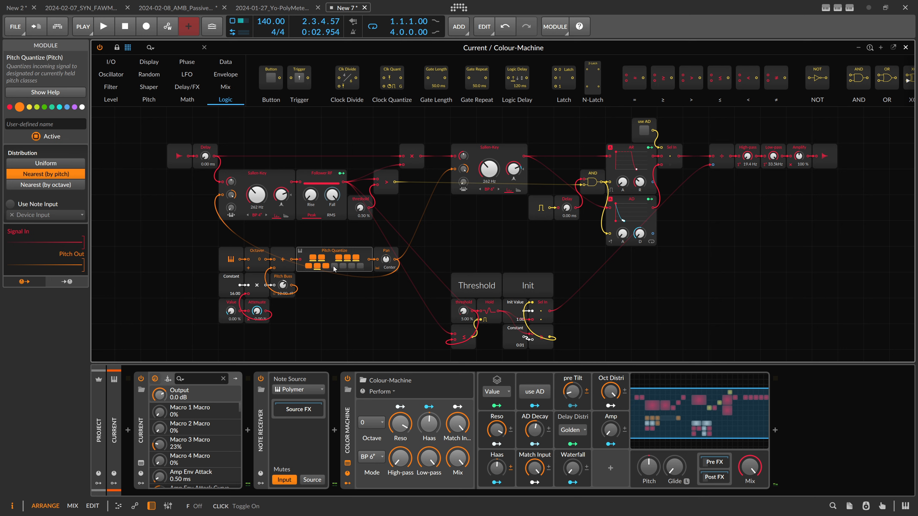
pyautogui.click(362, 267)
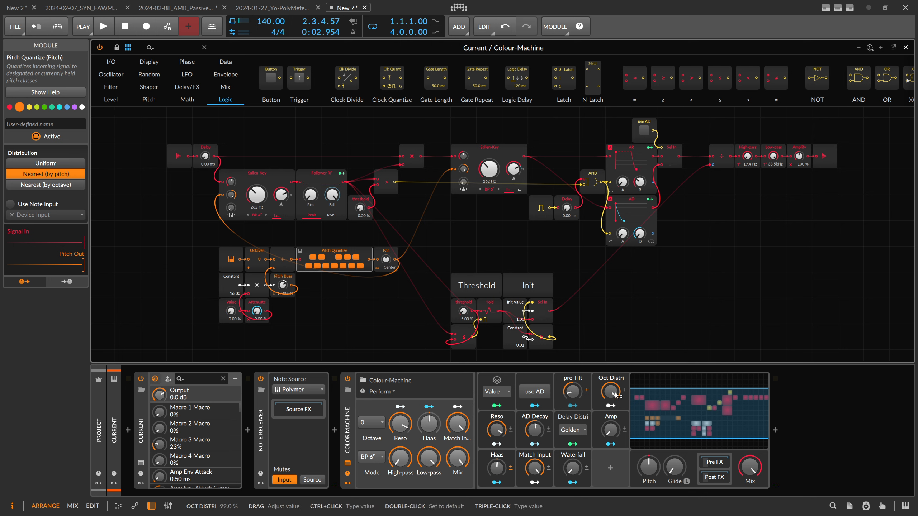
pyautogui.moveTo(615, 393); pyautogui.dragTo(610, 391)
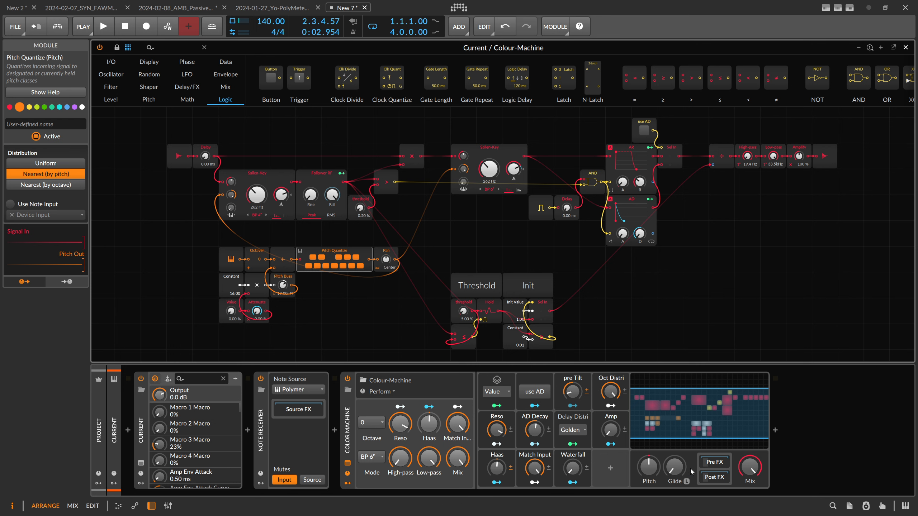
# Step: Show the Pre FX chain's EQ-5 and play the loop while setting pre Tilt to 23.2 % with the device's output Mix at 49.3 %
pyautogui.click(711, 463)
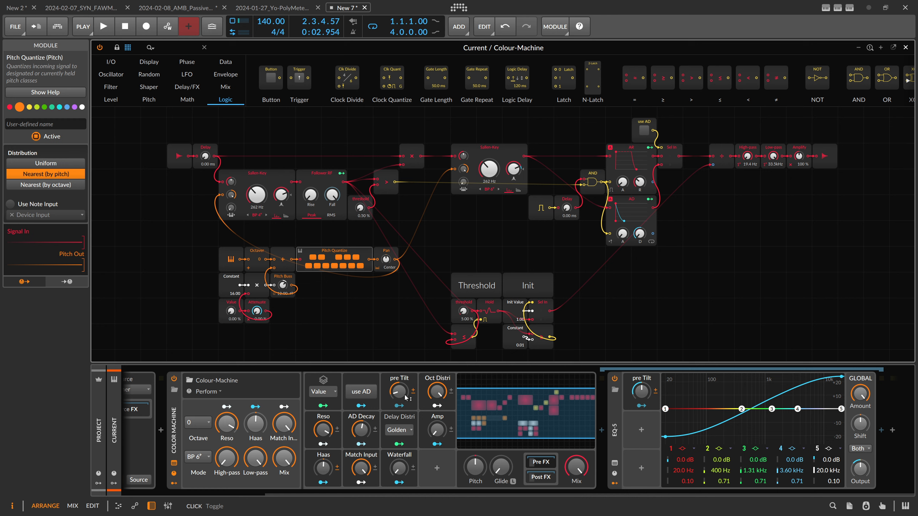
pyautogui.press('space')
pyautogui.moveTo(407, 386)
pyautogui.mouseDown()
pyautogui.moveTo(408, 347)
pyautogui.moveTo(407, 391)
pyautogui.mouseUp()
pyautogui.press('space')
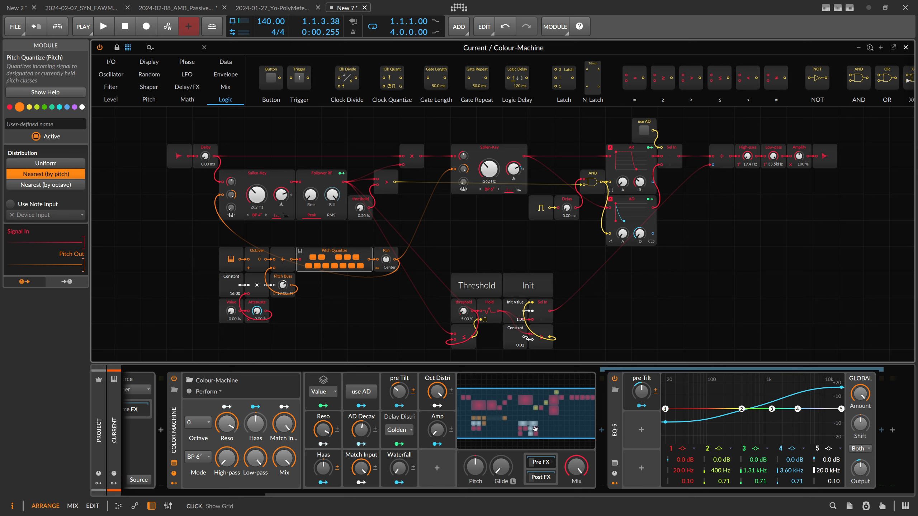
pyautogui.press('space')
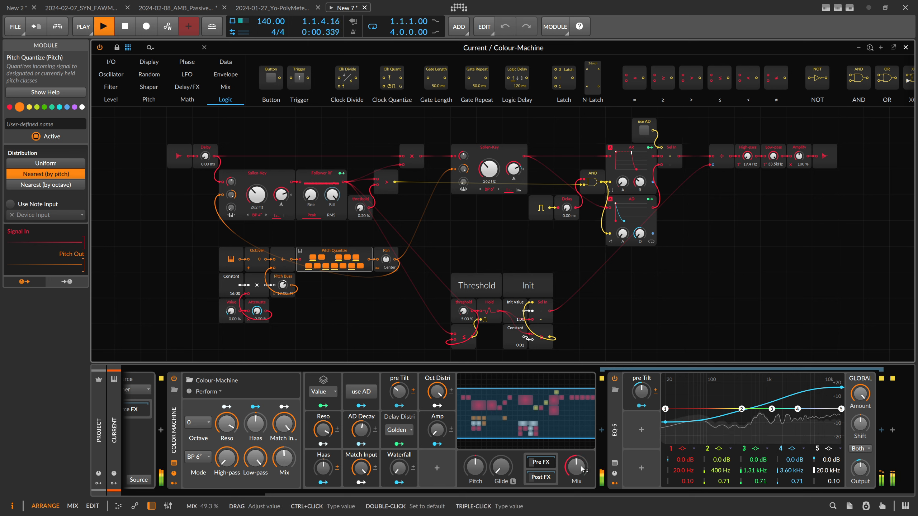
pyautogui.moveTo(400, 396); pyautogui.dragTo(399, 347)
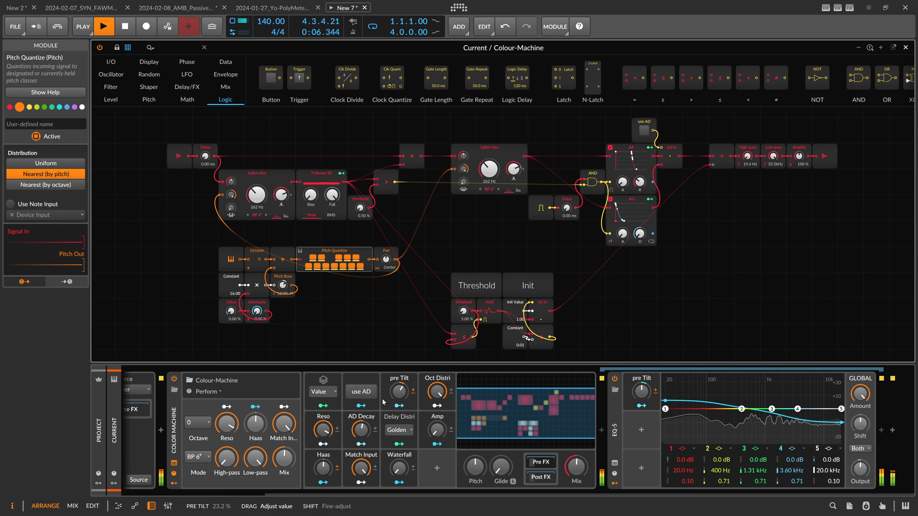
# Step: Play the loop while turning pre Tilt far into negative values and setting the Color Machine's Octave to +2
pyautogui.moveTo(399, 390); pyautogui.dragTo(399, 507)
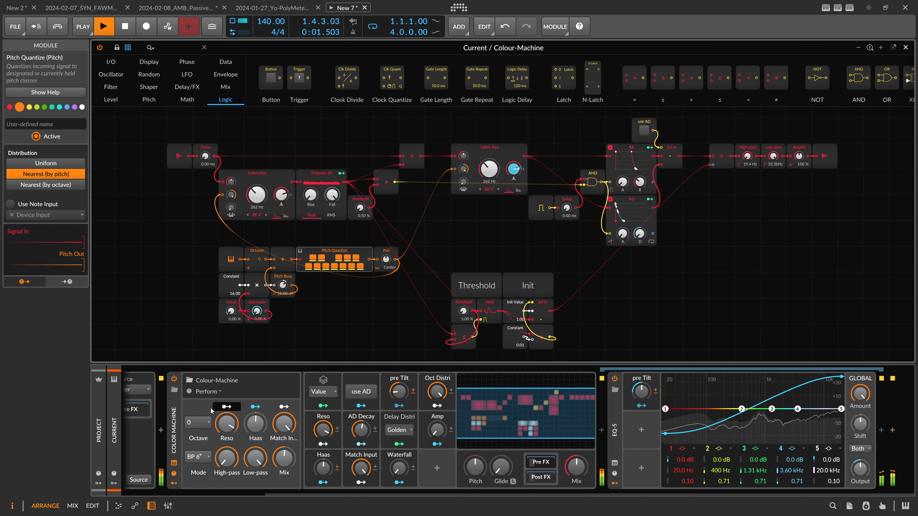
pyautogui.click(197, 422)
pyautogui.click(199, 490)
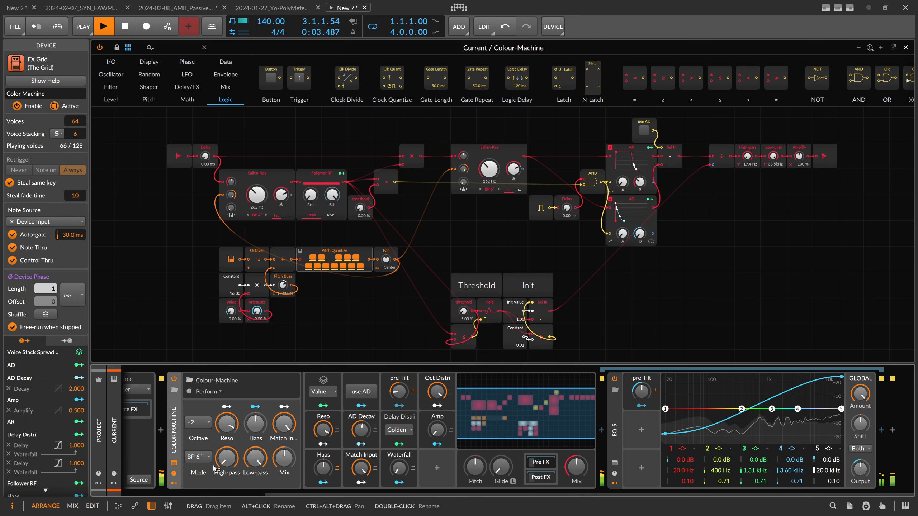
pyautogui.press('space')
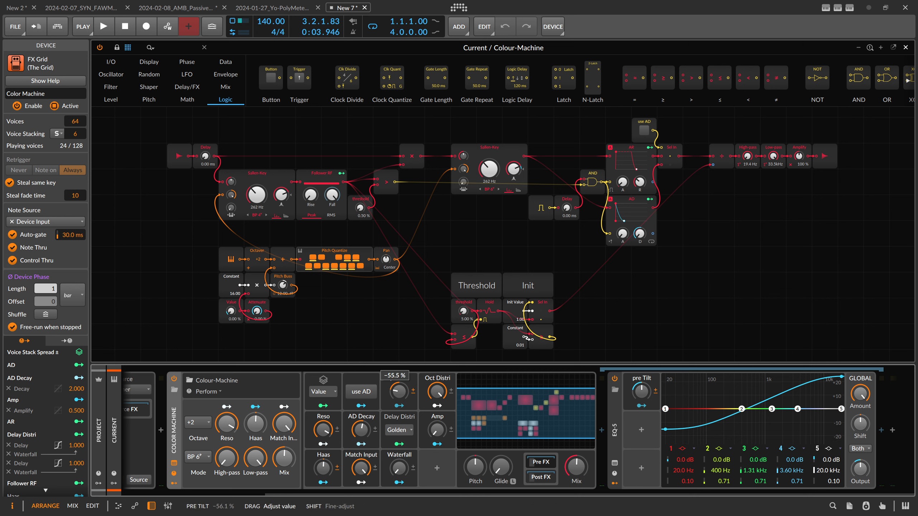
pyautogui.moveTo(577, 466); pyautogui.dragTo(577, 467)
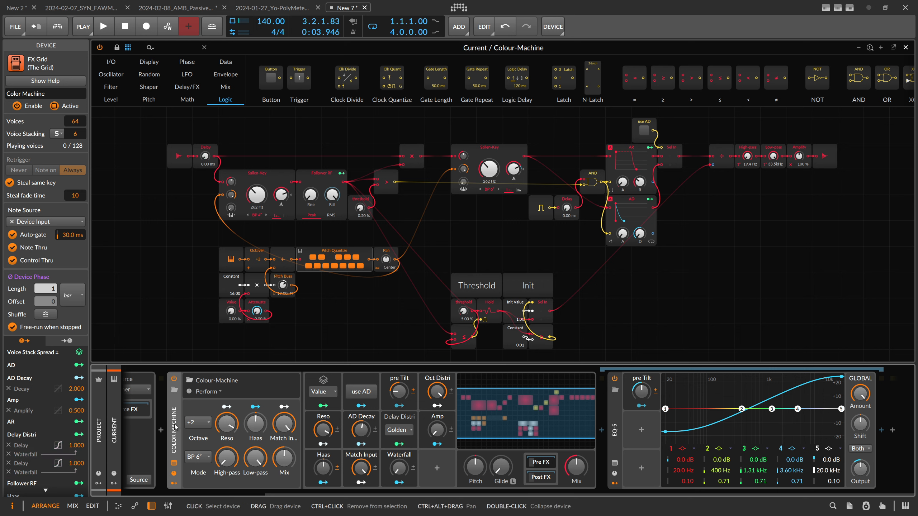
pyautogui.moveTo(340, 494); pyautogui.dragTo(287, 492)
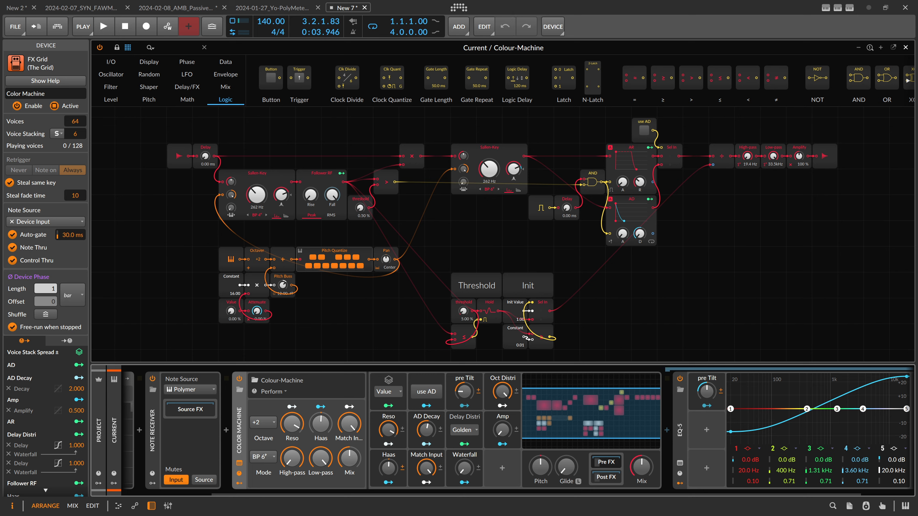
# Step: Play the loop while setting the Color Machine's Octave to 0 and pre Tilt to about -75 %
pyautogui.press('space')
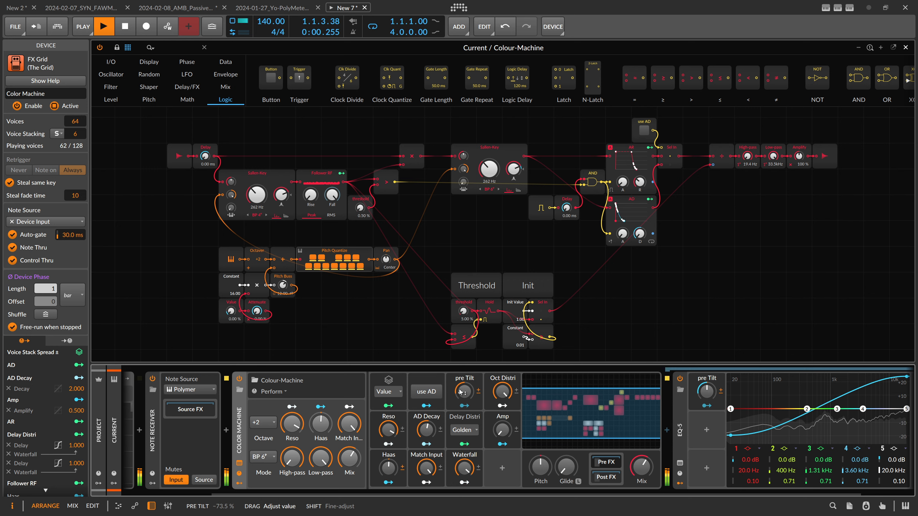
pyautogui.click(263, 422)
pyautogui.click(272, 469)
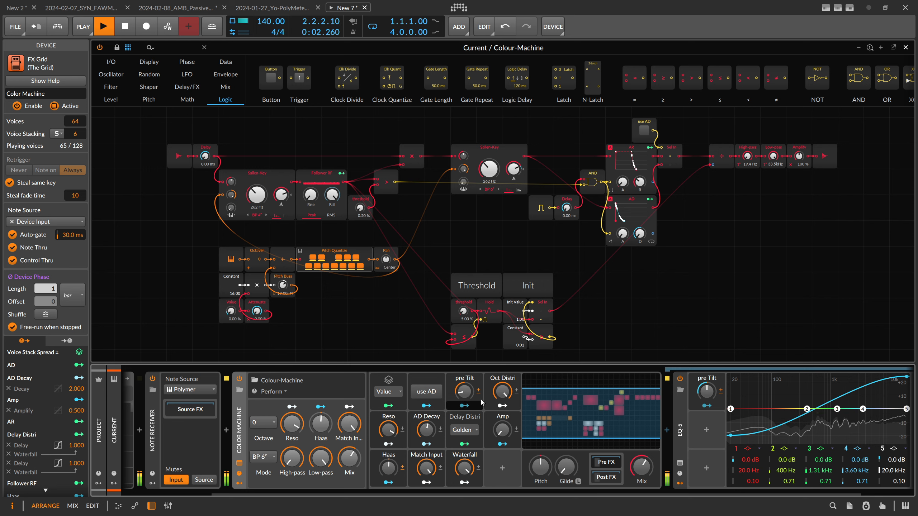
pyautogui.moveTo(465, 392); pyautogui.dragTo(464, 386)
pyautogui.press('space')
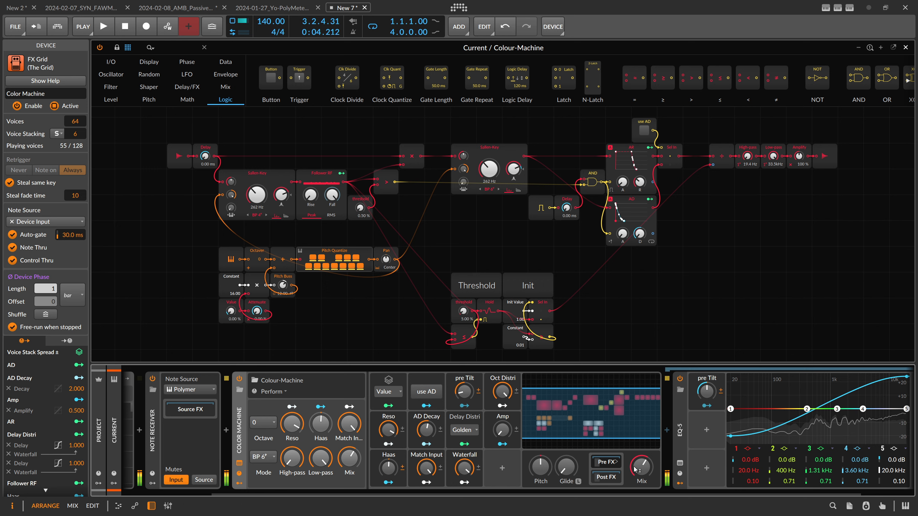
# Step: Raise the device's output Mix to full and set Reso to 90.0 % while the loop plays
pyautogui.moveTo(635, 467); pyautogui.dragTo(635, 434)
pyautogui.press('space')
pyautogui.moveTo(471, 470); pyautogui.dragTo(468, 472)
pyautogui.moveTo(292, 424); pyautogui.dragTo(292, 428)
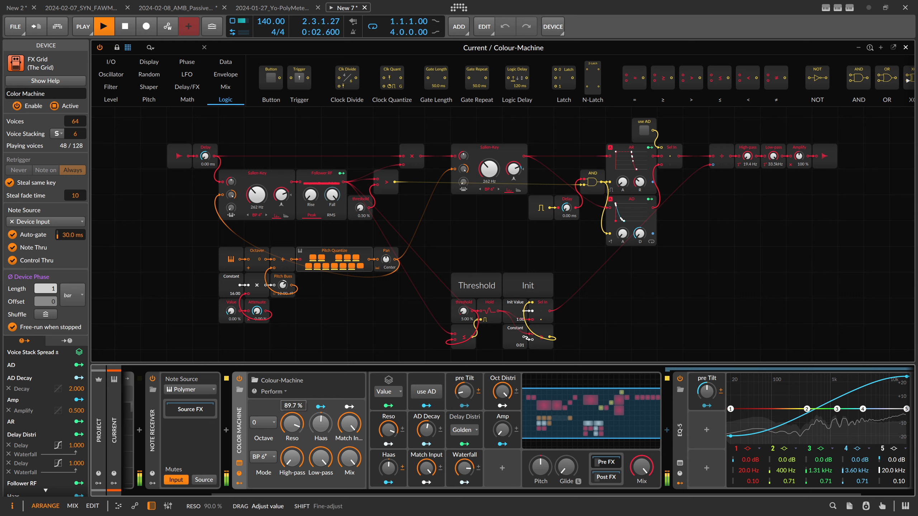
# Step: Change the filter Mode to BP 2 and set the Color Machine's Voice Stacking to 4
pyautogui.click(263, 457)
pyautogui.click(281, 349)
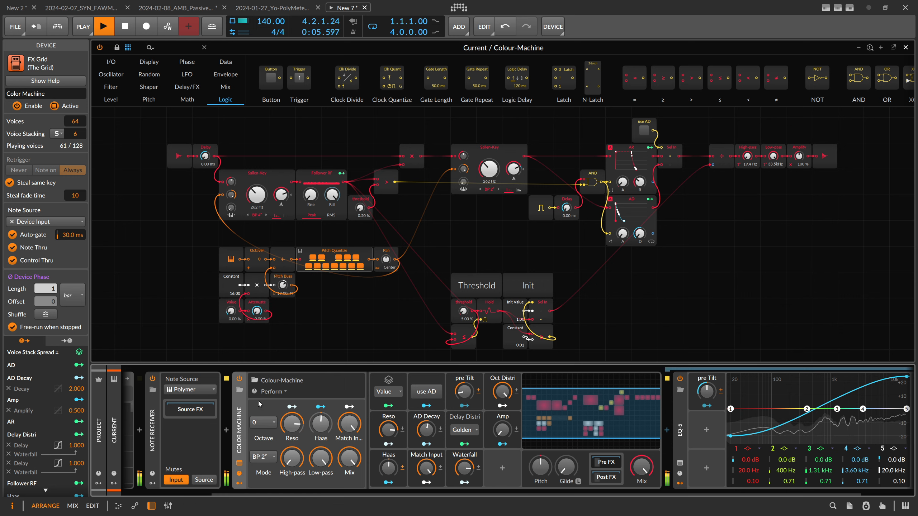
pyautogui.press('space')
pyautogui.moveTo(76, 136); pyautogui.dragTo(75, 141)
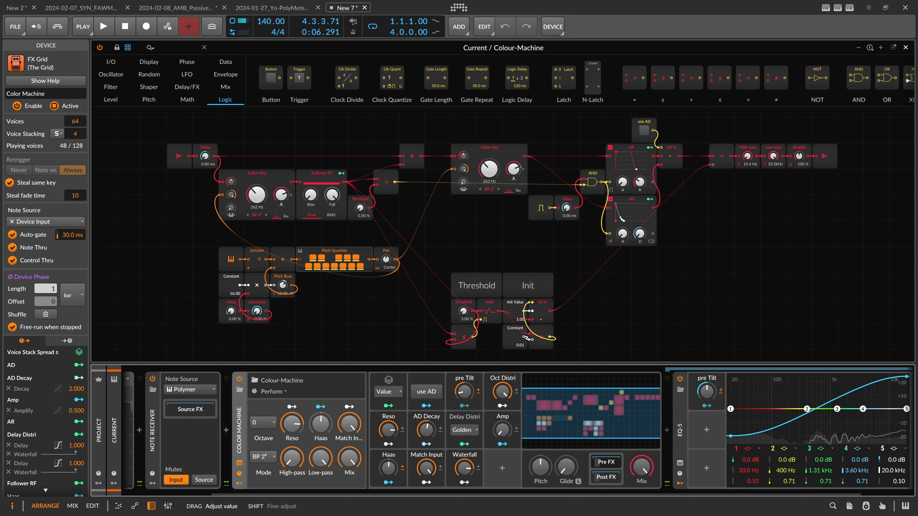
# Step: Play the loop while setting Octave to +1 and turning Waterfall all the way down
pyautogui.press('space')
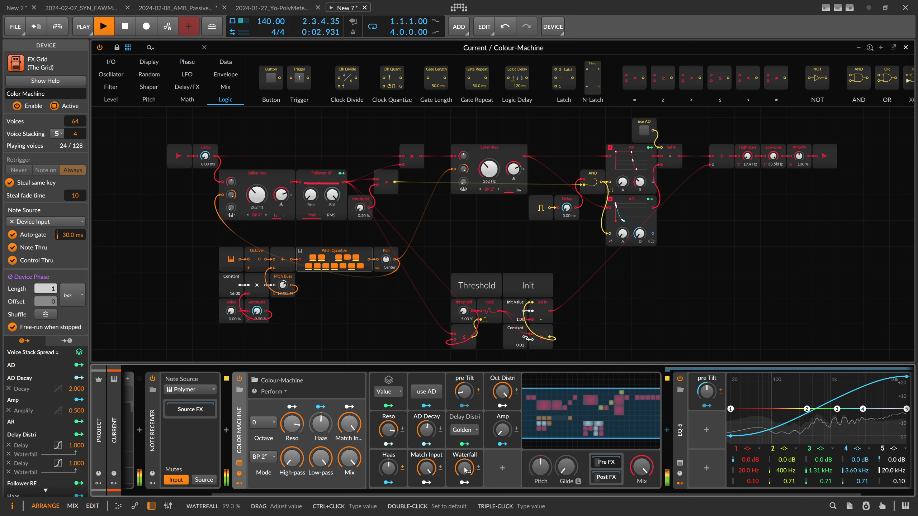
pyautogui.click(259, 426)
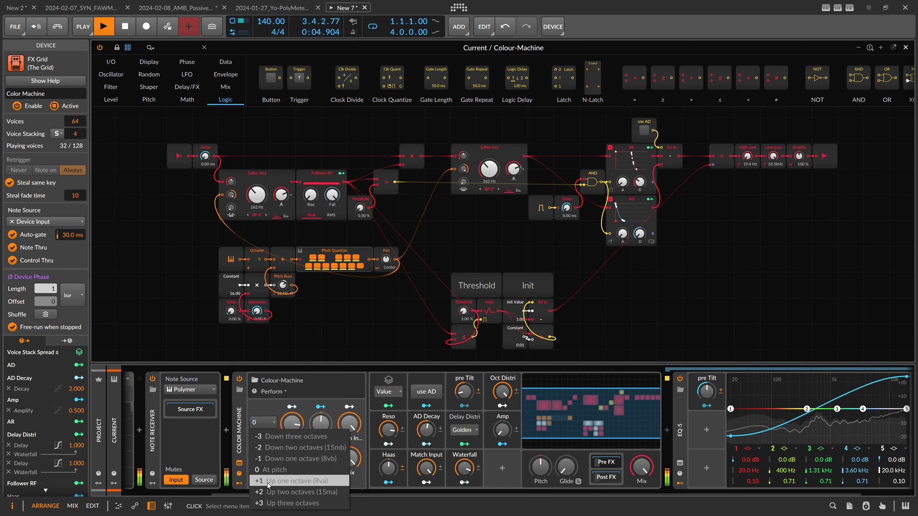
pyautogui.click(289, 480)
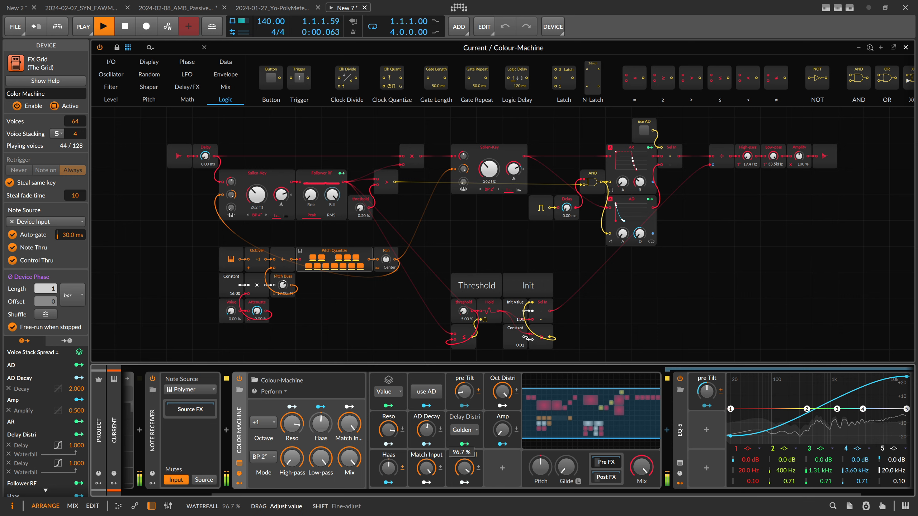
pyautogui.moveTo(463, 468)
pyautogui.mouseDown()
pyautogui.moveTo(464, 487)
pyautogui.moveTo(452, 464)
pyautogui.mouseUp()
pyautogui.press('space')
# Step: Set Delay Distri to the stretched Rand+ distribution, raise Waterfall to 100 % and play the loop
pyautogui.click(421, 393)
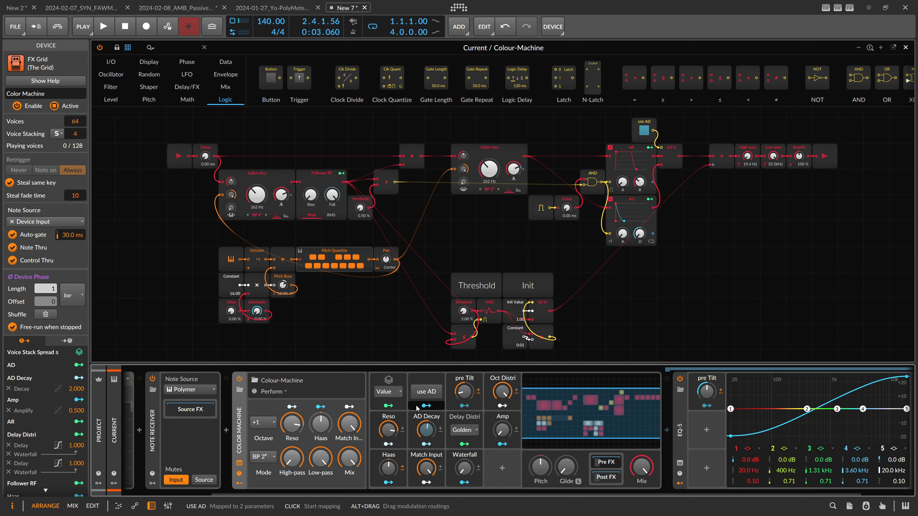
pyautogui.click(464, 435)
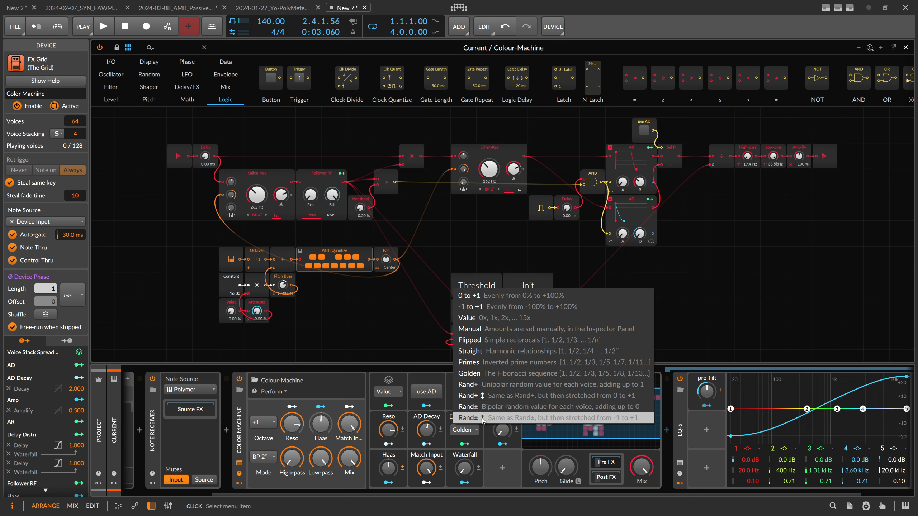
pyautogui.click(488, 397)
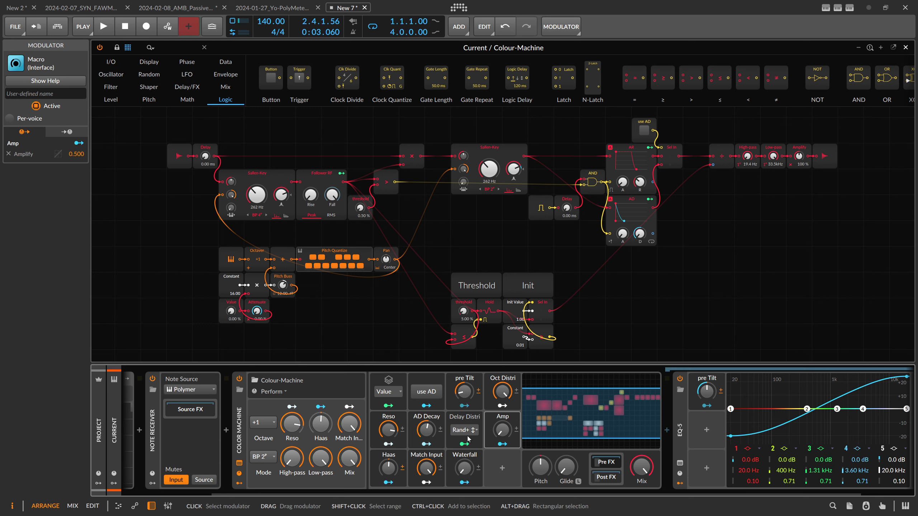
pyautogui.moveTo(465, 467); pyautogui.dragTo(465, 398)
pyautogui.press('space')
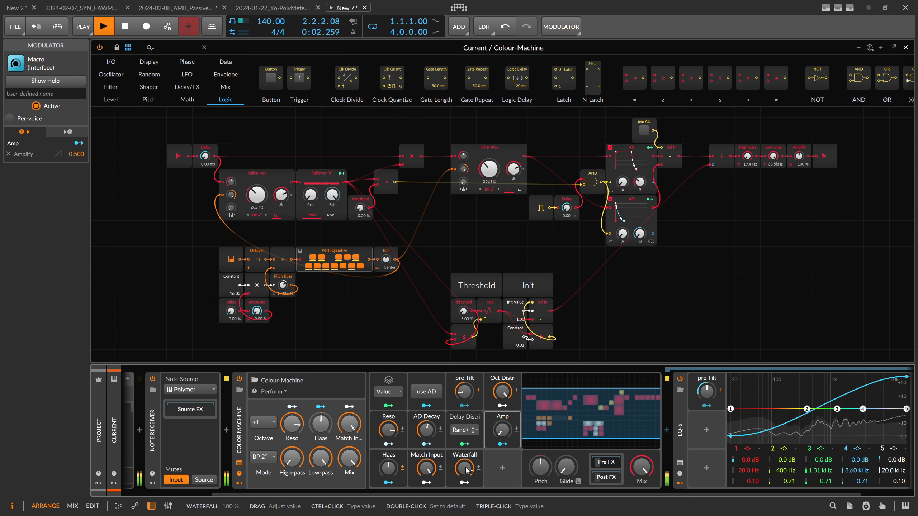
# Step: Set Delay Distri to Golden, make pre Tilt less negative and lower the output Mix to about half during playback
pyautogui.click(465, 430)
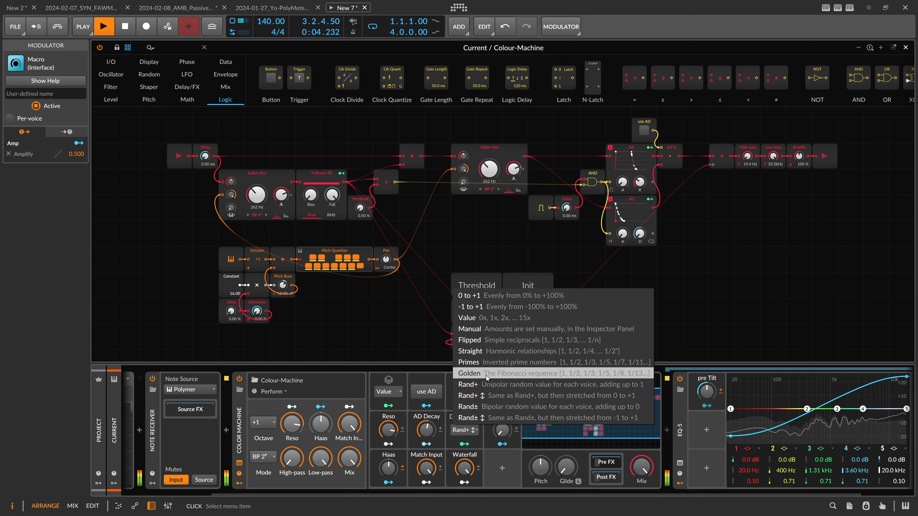
pyautogui.click(469, 373)
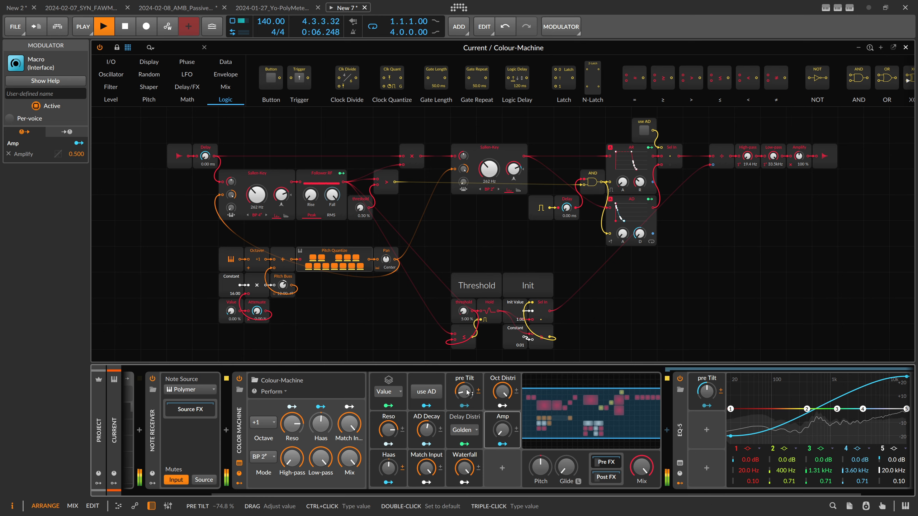
pyautogui.moveTo(463, 391); pyautogui.dragTo(463, 408)
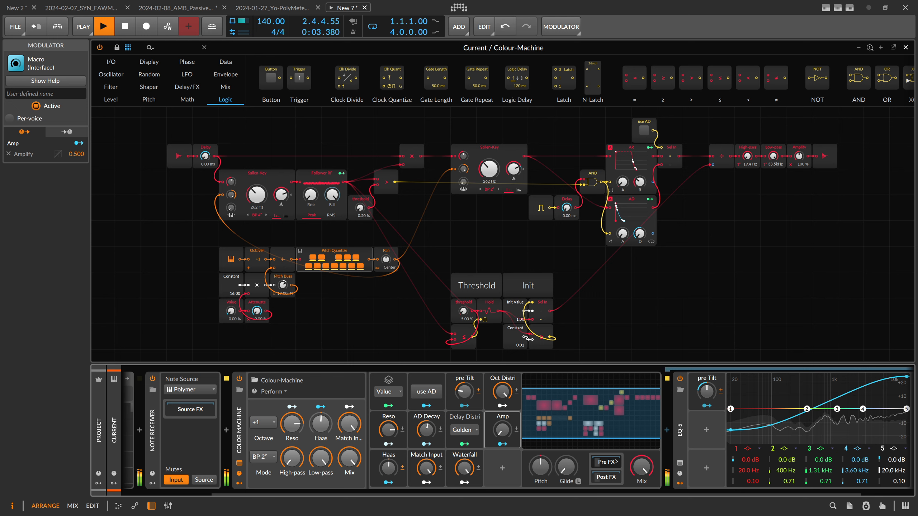
pyautogui.moveTo(637, 471); pyautogui.dragTo(637, 499)
pyautogui.press('space')
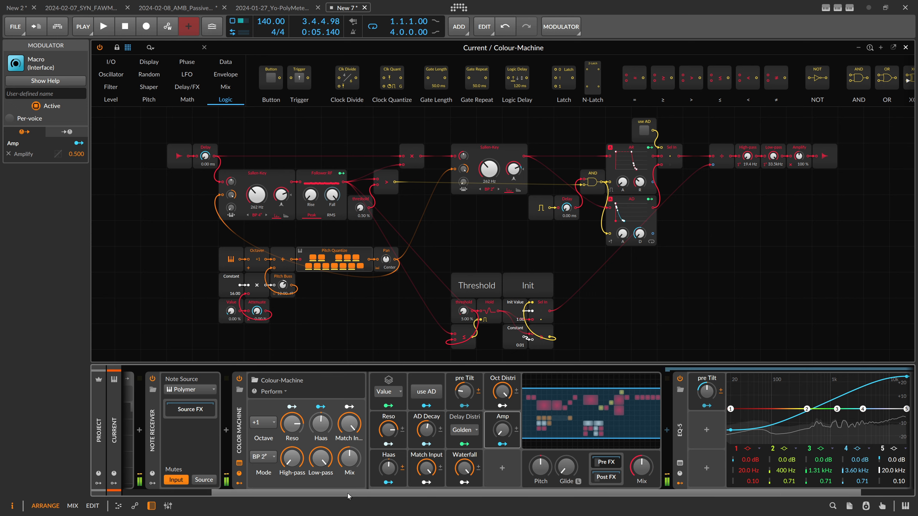
# Step: Open the Current synth's window and load the Broad Sword preset, replacing it with Batman
pyautogui.moveTo(348, 495); pyautogui.dragTo(257, 495)
pyautogui.click(141, 463)
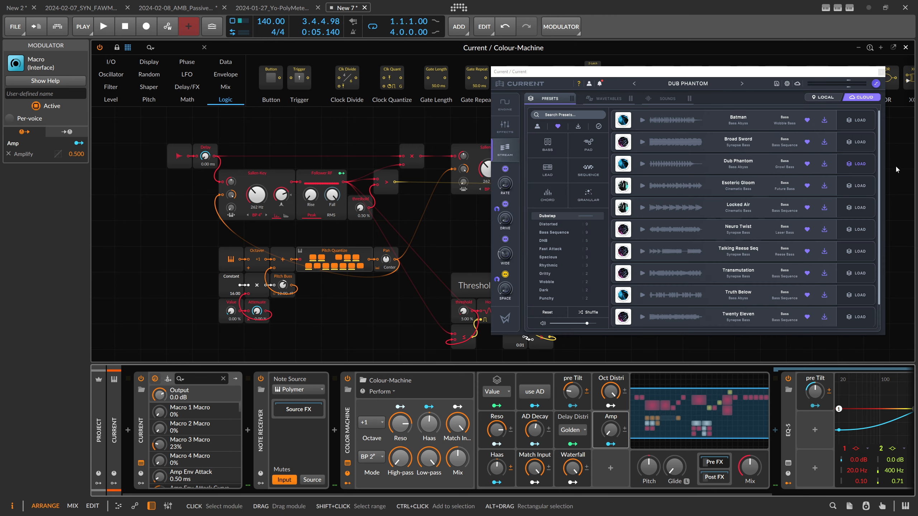
pyautogui.click(858, 144)
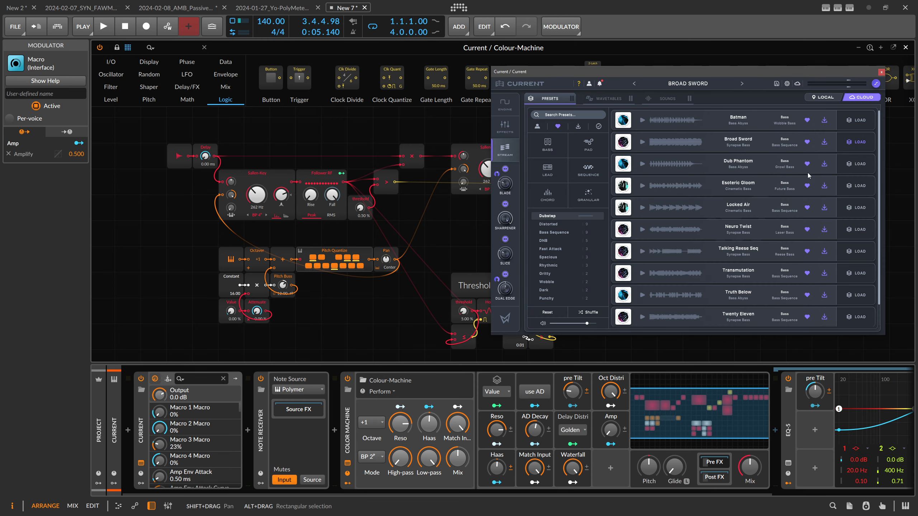
pyautogui.click(858, 126)
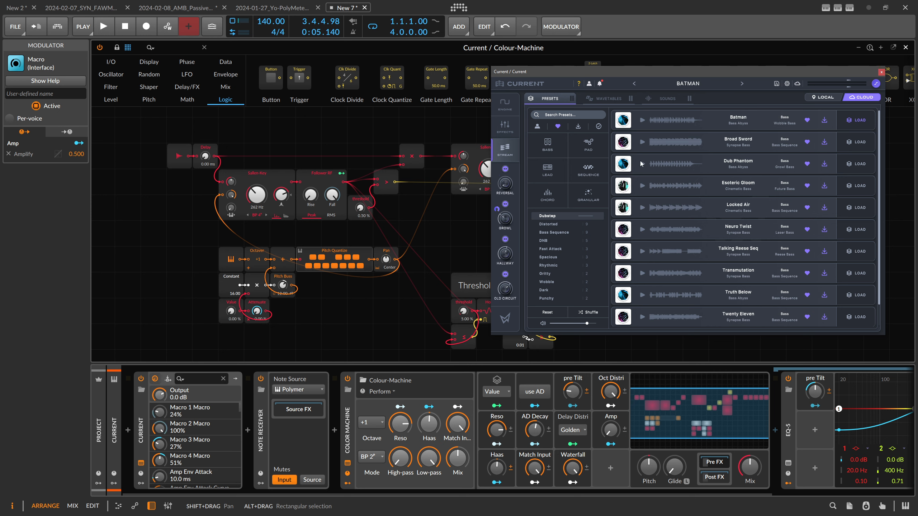
# Step: Play the loop while setting Current's Reversal macro to 100 % and the Color Machine's Reso to 93.0 %
pyautogui.press('space')
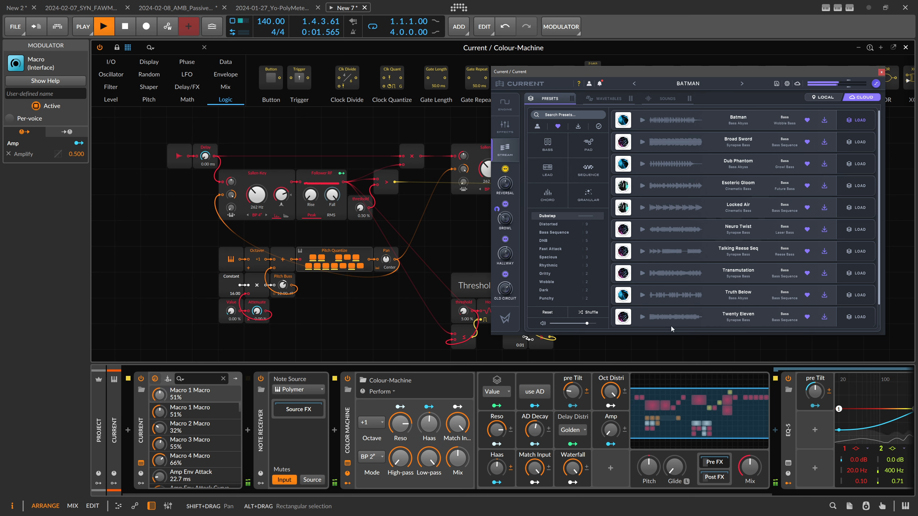
pyautogui.moveTo(749, 467); pyautogui.dragTo(750, 464)
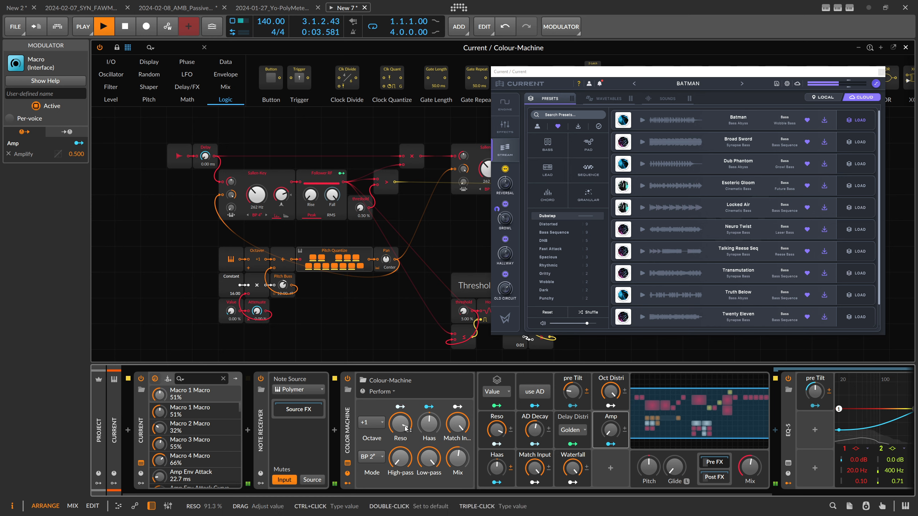
pyautogui.click(447, 325)
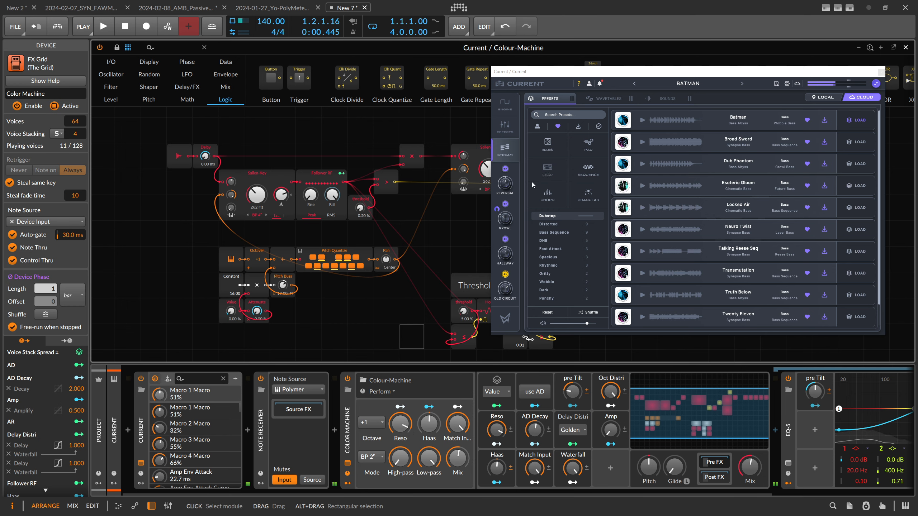
pyautogui.click(514, 218)
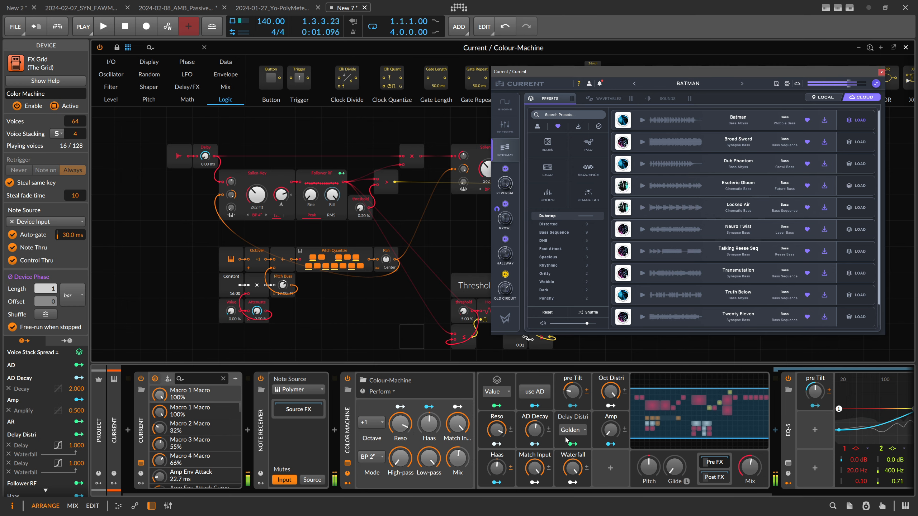
pyautogui.click(400, 424)
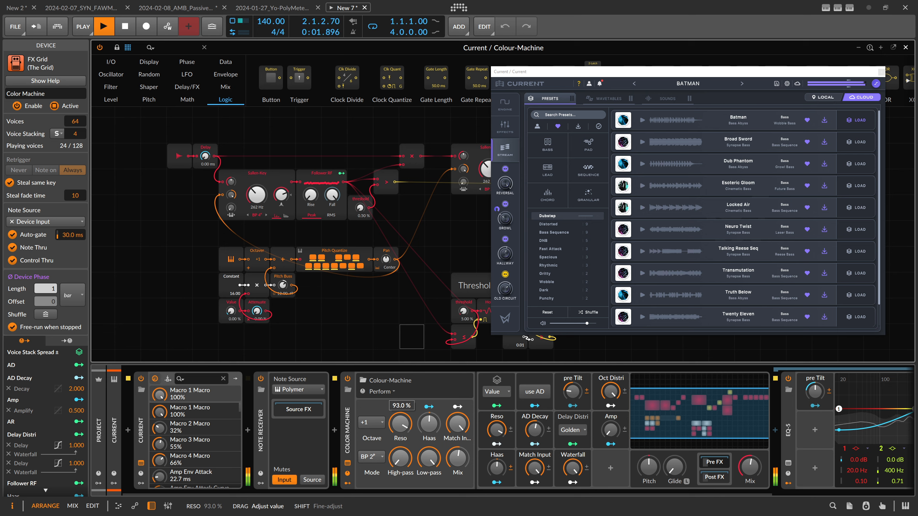
# Step: Switch the filter Mode to BP 4 and set Current's Growl macro to 48 %
pyautogui.click(372, 457)
pyautogui.click(384, 360)
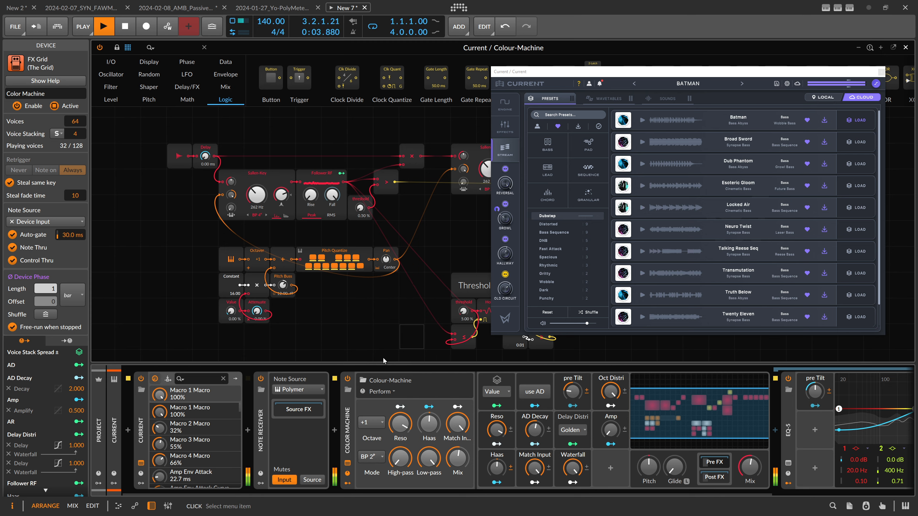
pyautogui.moveTo(515, 227); pyautogui.dragTo(518, 187)
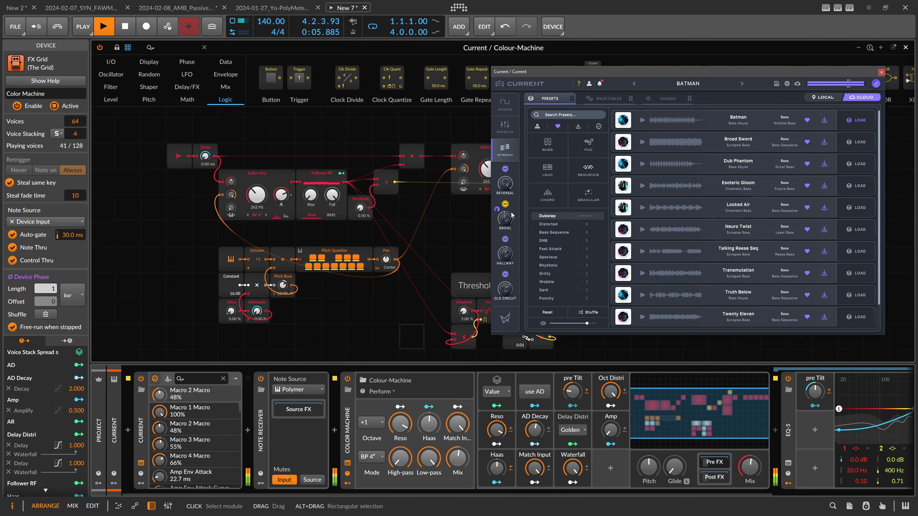
# Step: Set the Color Machine's Waterfall to 0 % and its Octave to +2
pyautogui.click(573, 468)
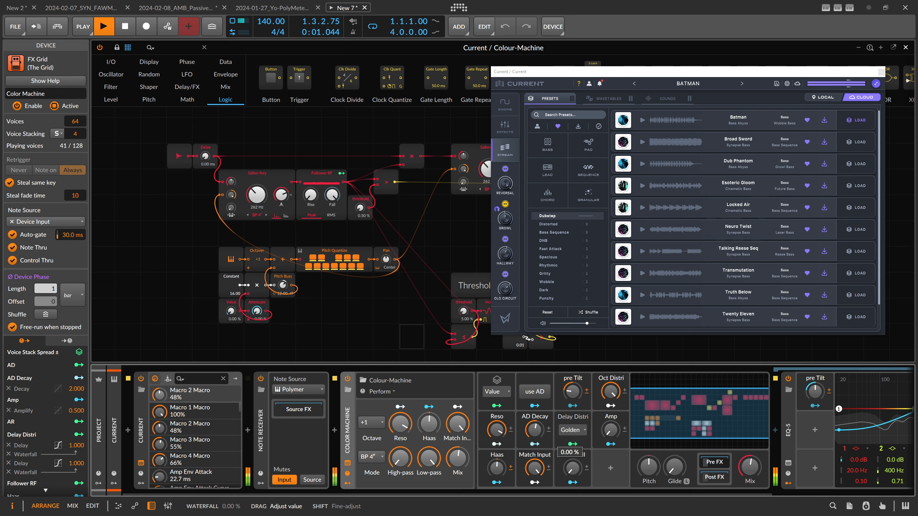
pyautogui.click(381, 423)
pyautogui.click(389, 491)
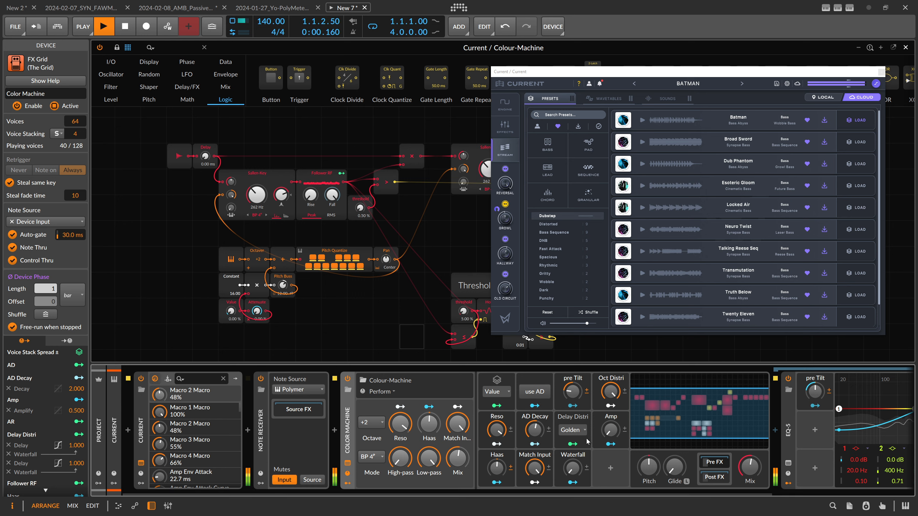
# Step: Load the Talking Reese Seq preset in Current and play the loop with it
pyautogui.click(863, 252)
pyautogui.press('space')
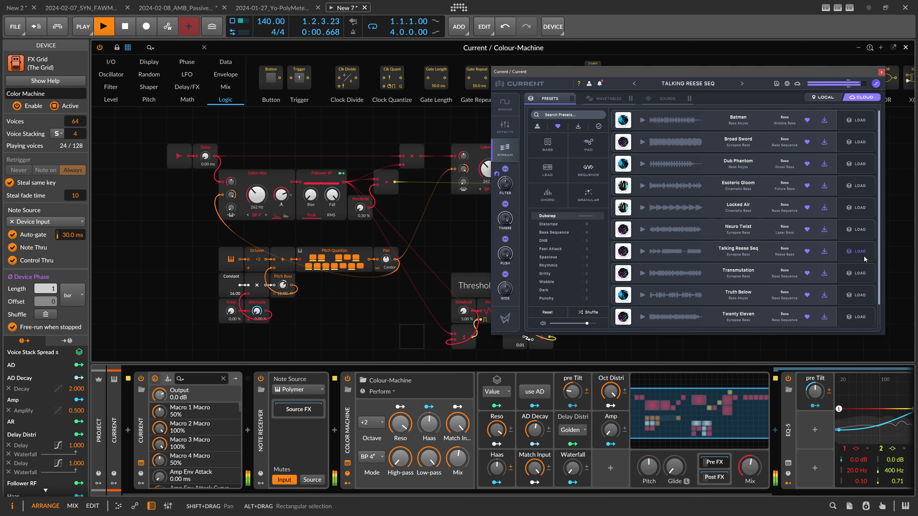
# Step: Load the Truth Below preset in Current and play the loop with it
pyautogui.press('space')
pyautogui.click(865, 294)
pyautogui.press('space')
pyautogui.press('space')
pyautogui.press('space')
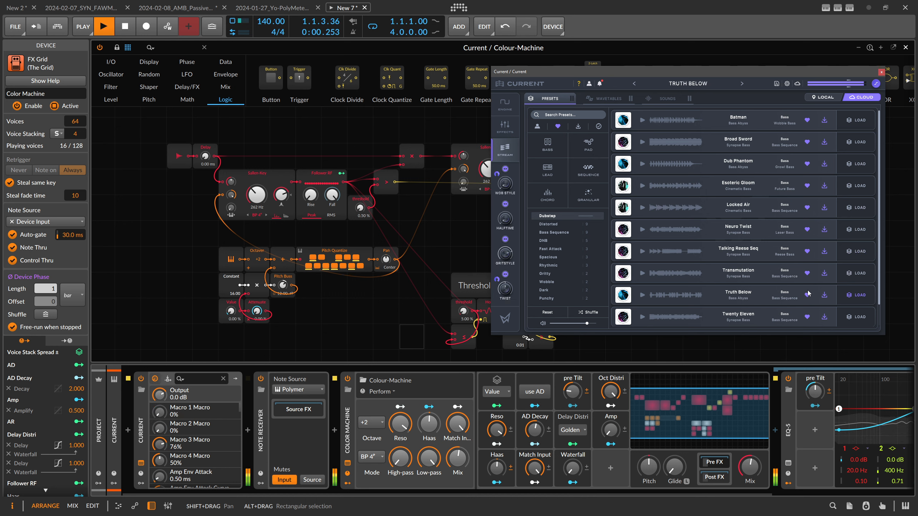
# Step: Set the Color Machine's overall Mix to about 52 % and its Octave to 0
pyautogui.click(591, 397)
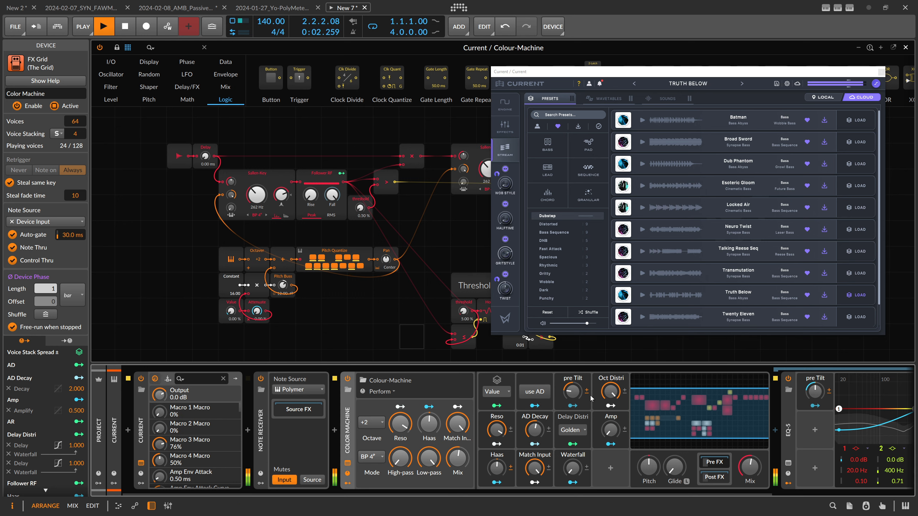
pyautogui.click(749, 467)
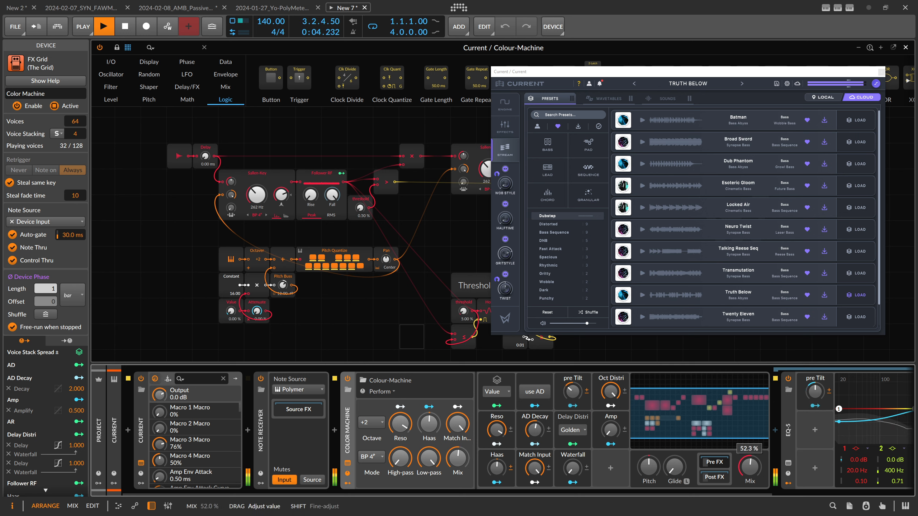
pyautogui.click(380, 426)
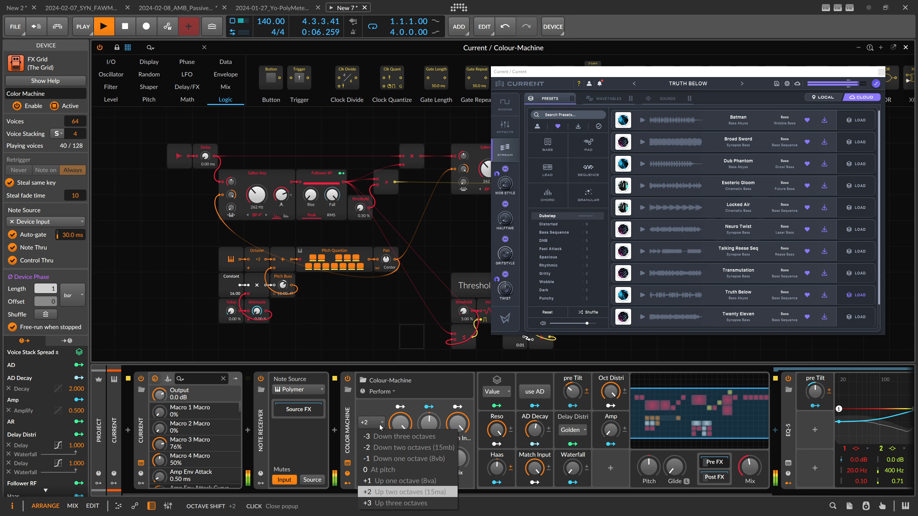
pyautogui.click(383, 470)
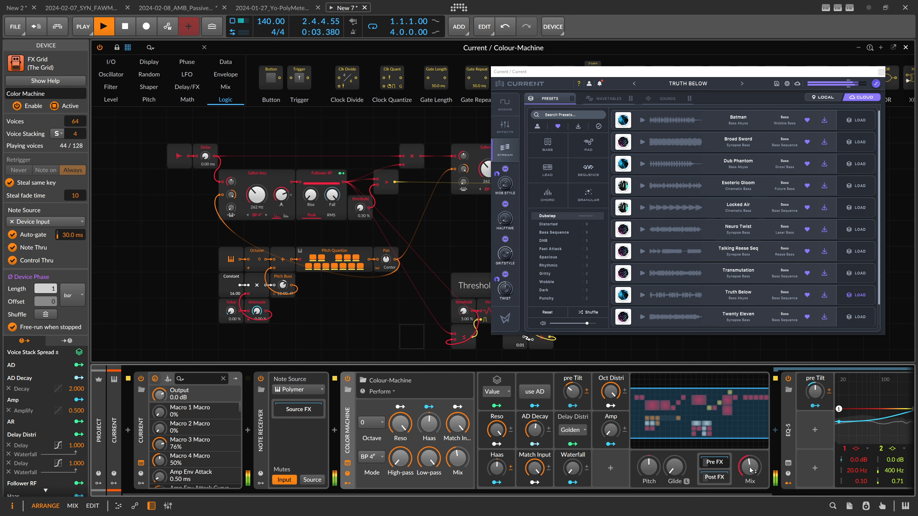
# Step: Set the Color Machine's pre Tilt to -52.1 % and its Reso to 98.7 % while the loop plays
pyautogui.moveTo(572, 391); pyautogui.dragTo(572, 408)
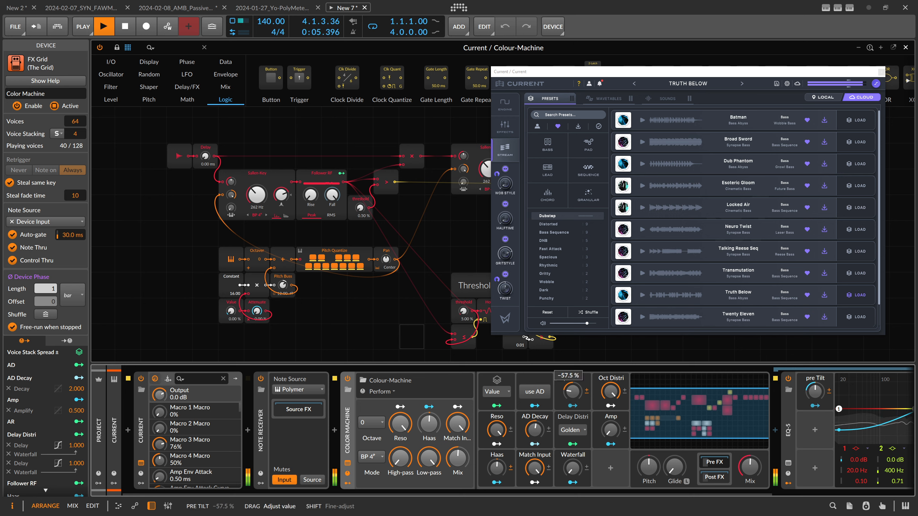
pyautogui.click(400, 424)
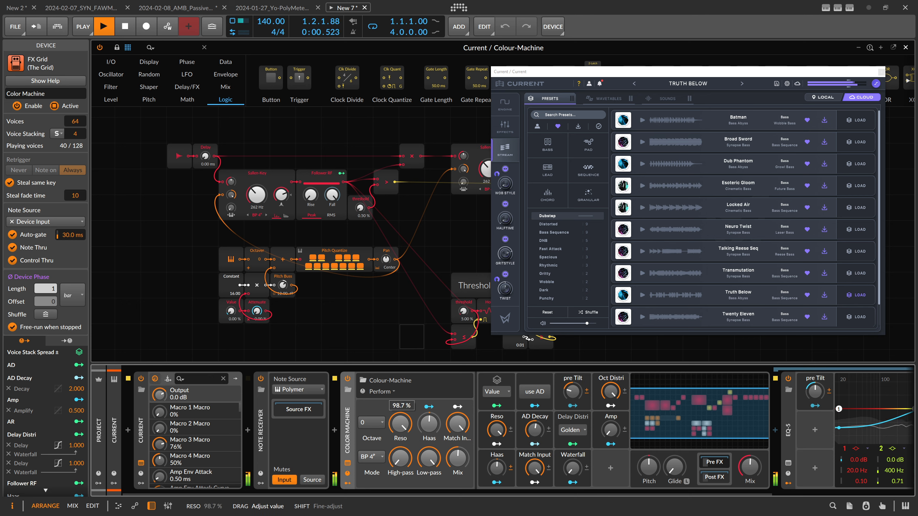
pyautogui.moveTo(400, 424); pyautogui.dragTo(400, 422)
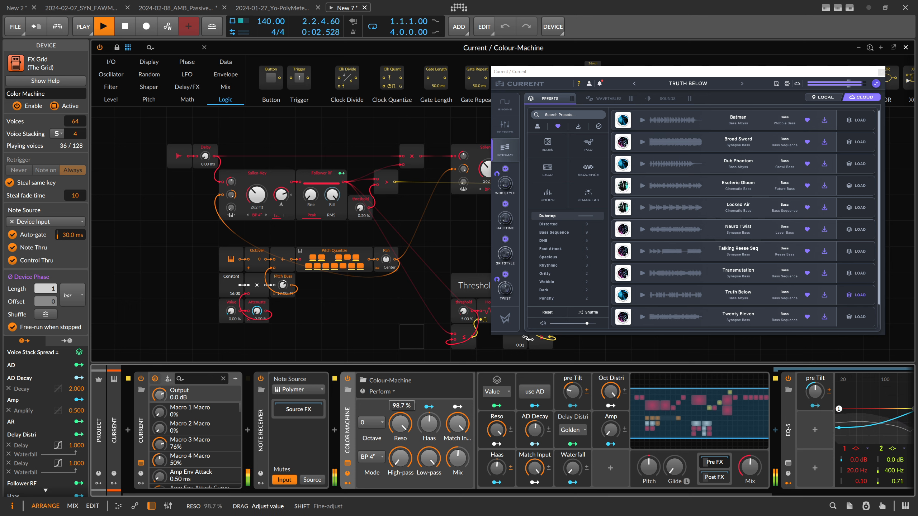
pyautogui.press('space')
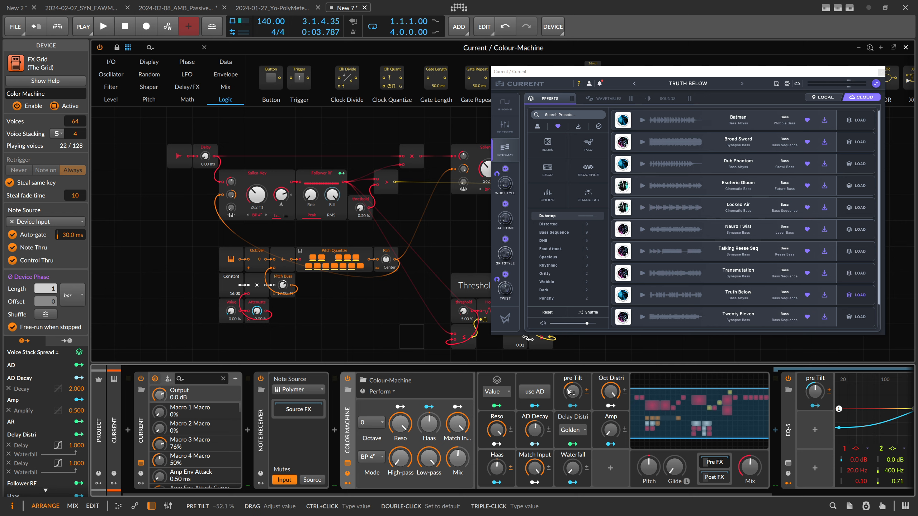
# Step: Close the Current plugin window and select the AR envelope module in the Color Machine grid
pyautogui.hscroll(5, 661, 484)
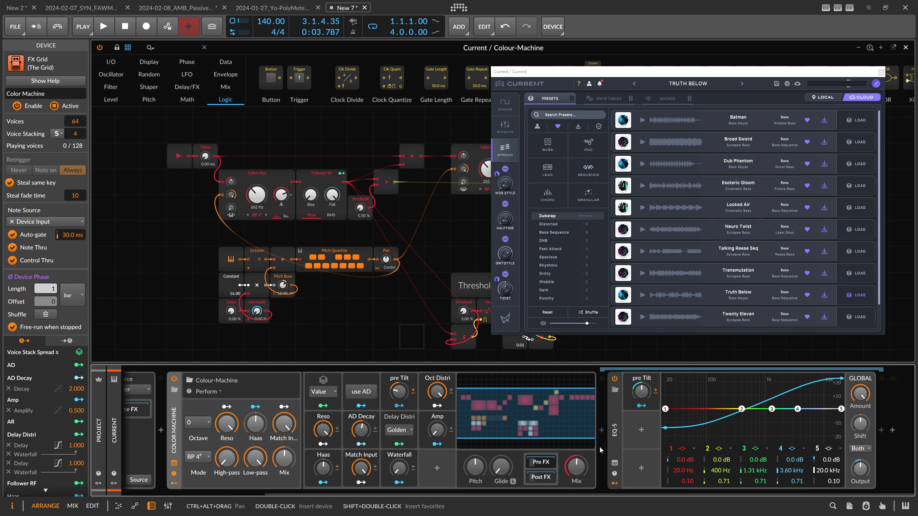
pyautogui.click(880, 72)
pyautogui.click(623, 154)
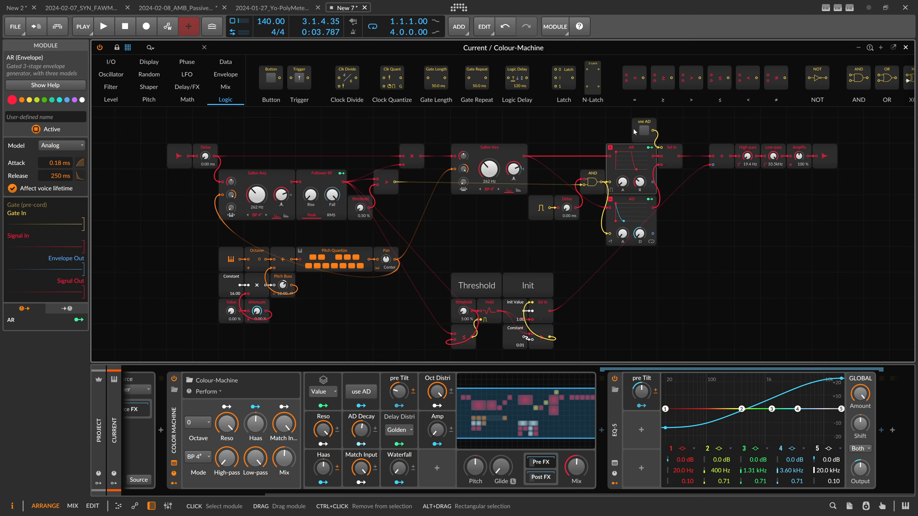
# Step: Return to the arranger and solo the Polymer track alongside Current
pyautogui.click(905, 47)
pyautogui.click(402, 90)
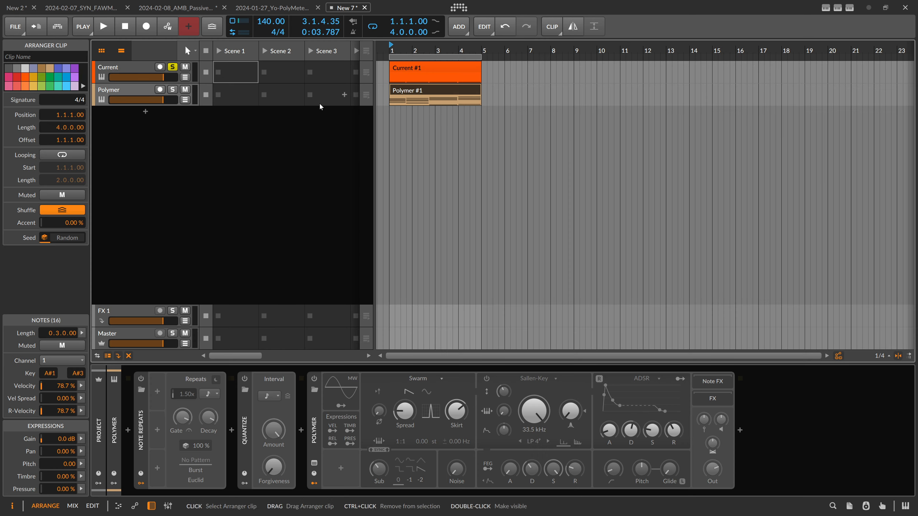
pyautogui.click(150, 95)
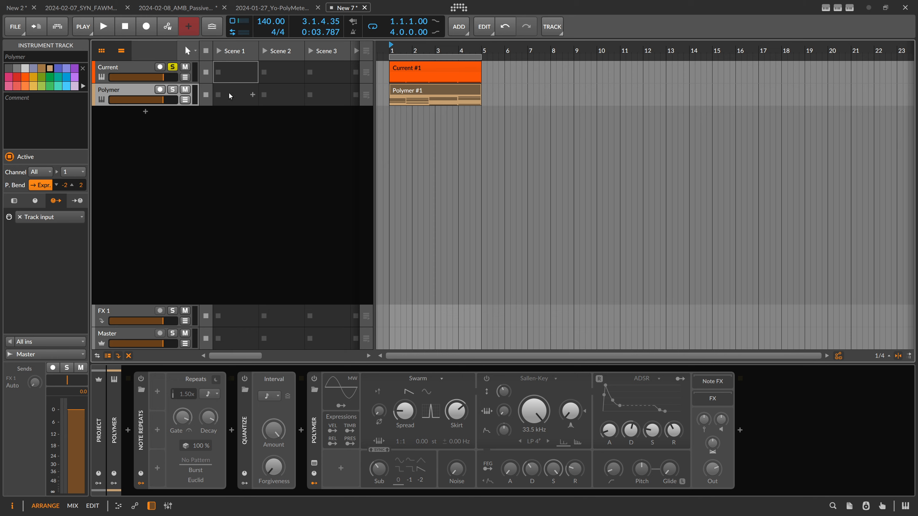
pyautogui.click(172, 90)
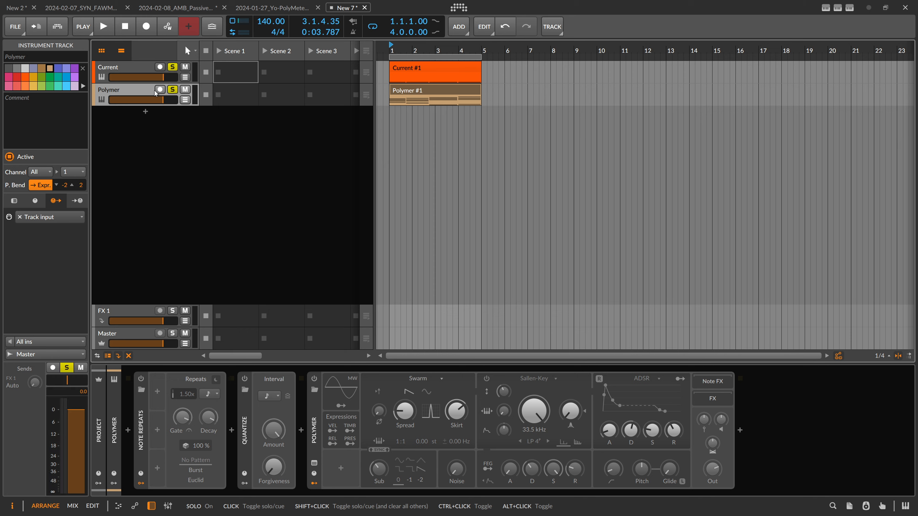
# Step: Enable the Note Repeats device on the Polymer track and play the loop briefly
pyautogui.click(141, 378)
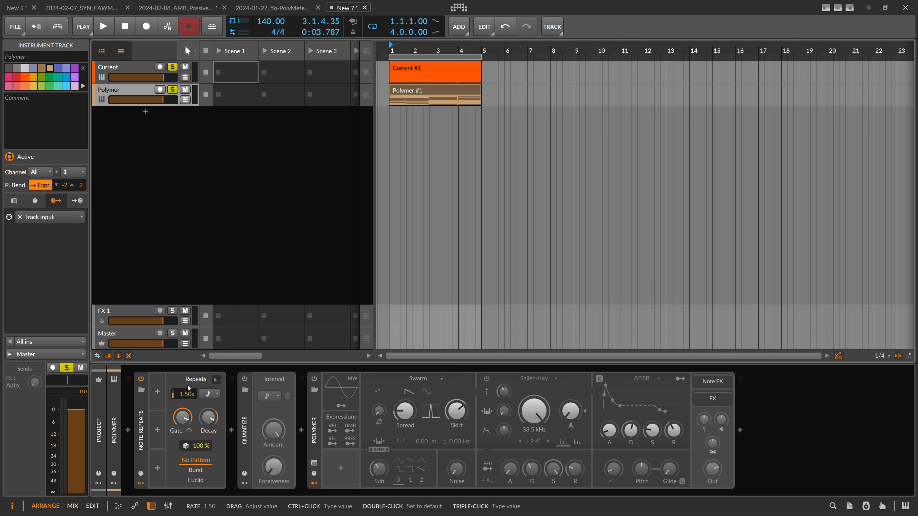
pyautogui.press('space')
pyautogui.press('space')
# Step: On the Current track, turn on use AD, open the Color Machine grid and set AD Decay to 25.1 % while the loop plays
pyautogui.click(140, 67)
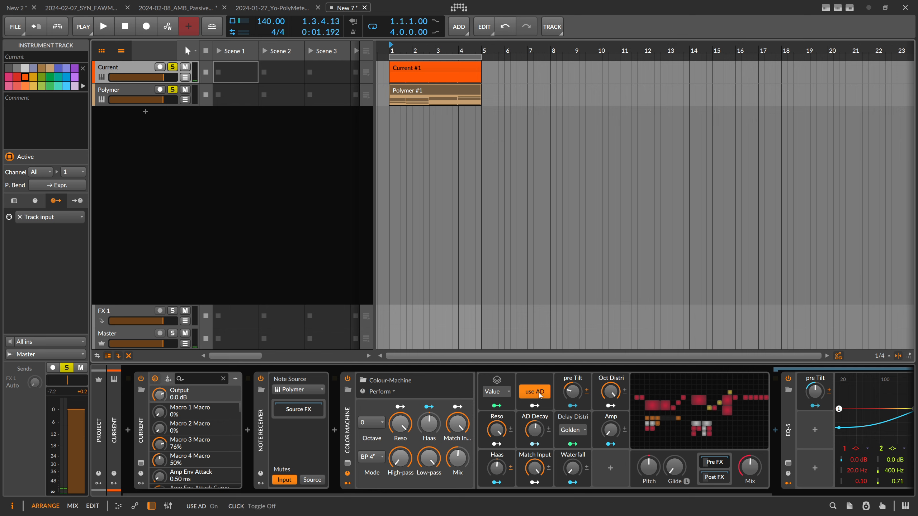
pyautogui.doubleClick(669, 405)
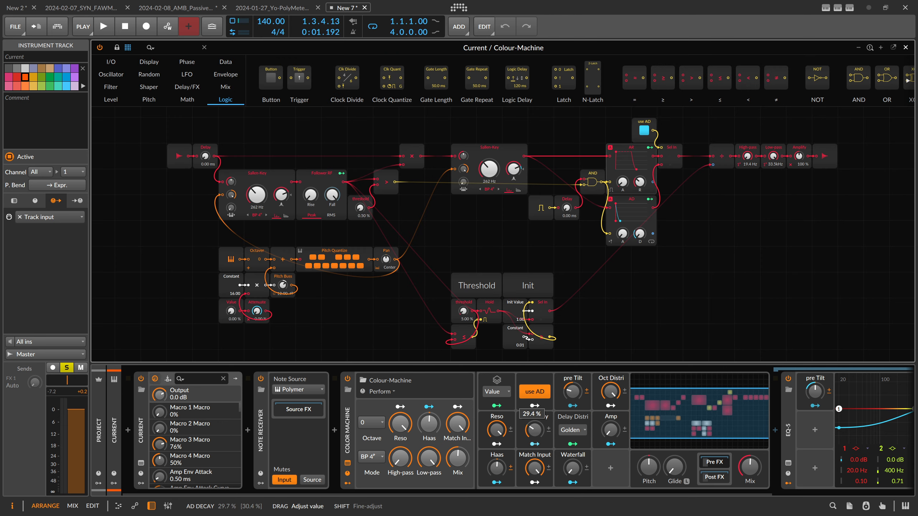
pyautogui.press('space')
pyautogui.moveTo(536, 431); pyautogui.dragTo(536, 434)
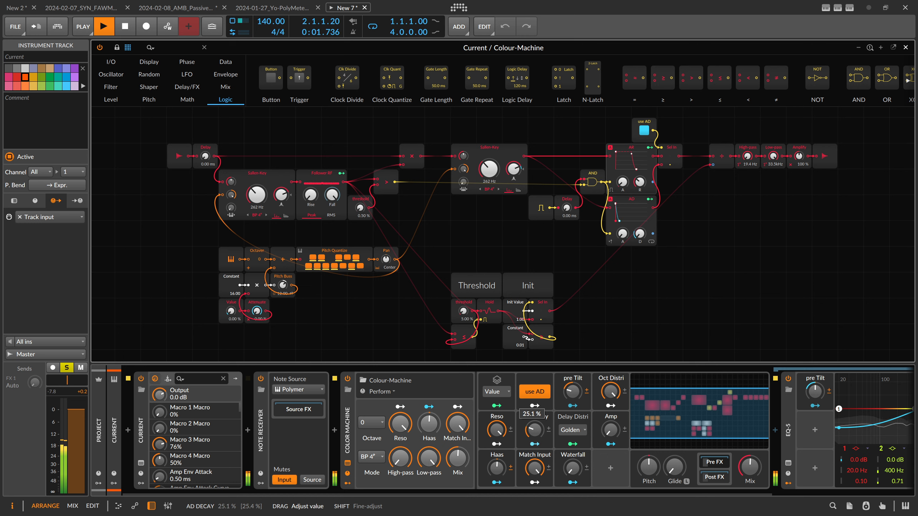
# Step: Set the Color Machine's Octave to +1 and its AD Decay to 48.1 %
pyautogui.click(375, 423)
pyautogui.click(377, 481)
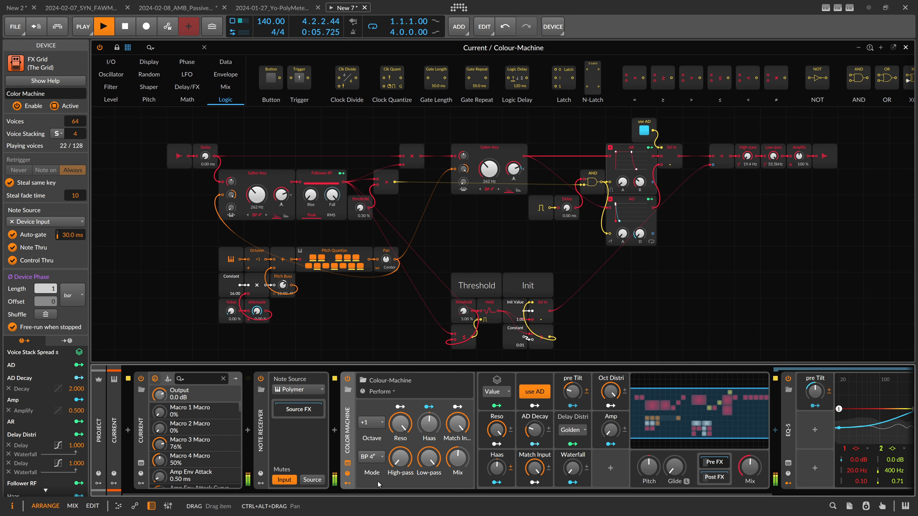
pyautogui.moveTo(535, 431); pyautogui.dragTo(534, 413)
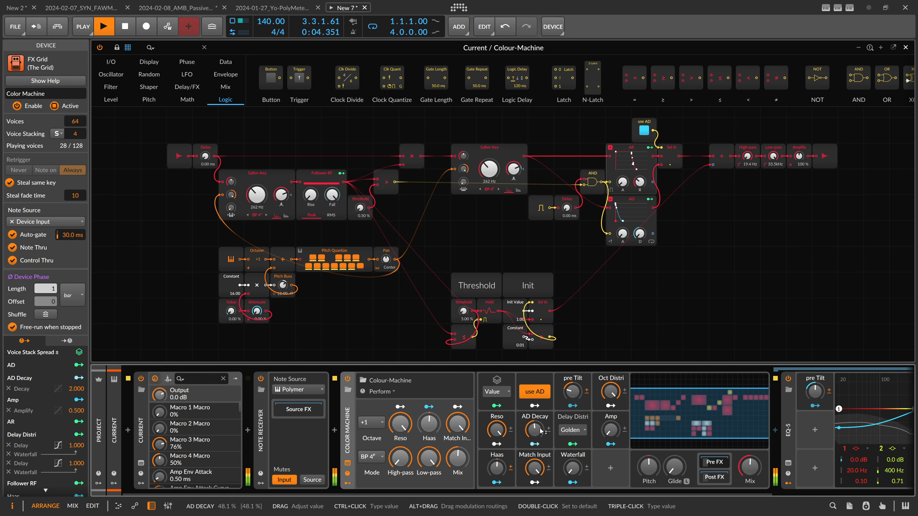
# Step: Turn off use AD, set AD Decay to 46.4 % and inspect the AD and AR envelope modules
pyautogui.click(532, 397)
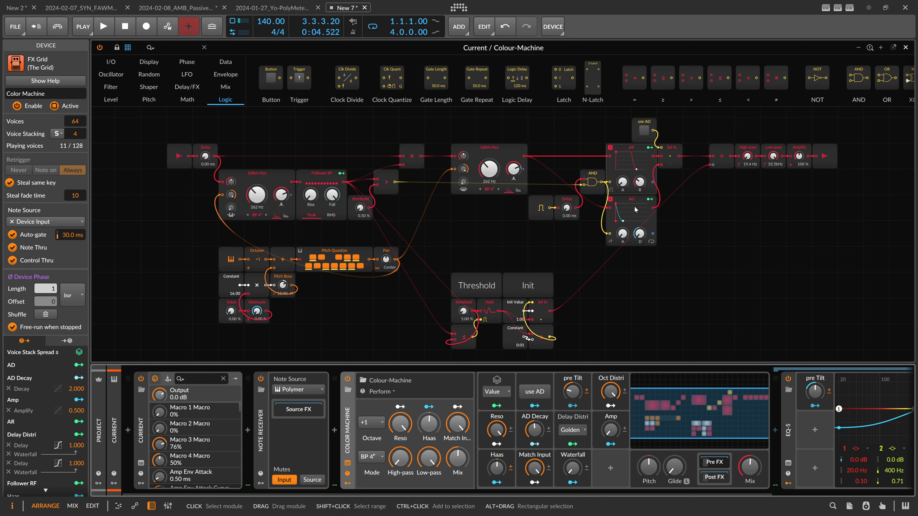
pyautogui.click(624, 207)
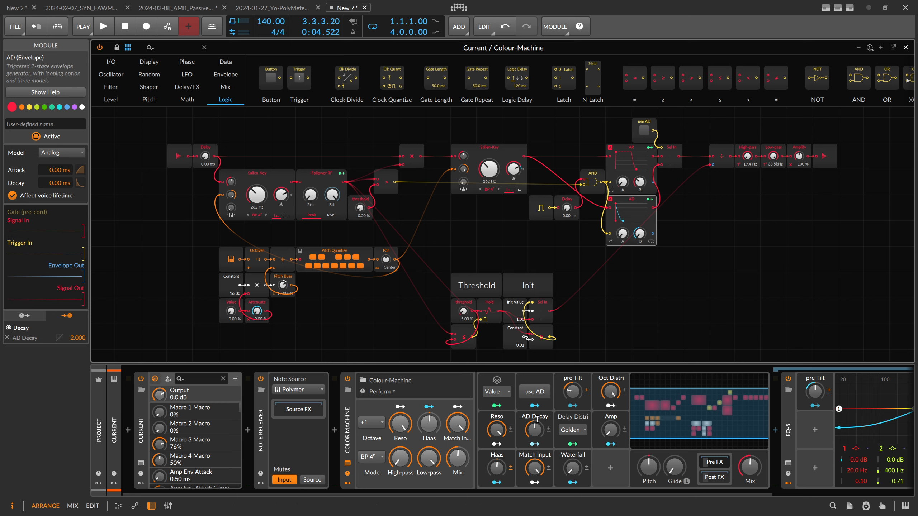
pyautogui.moveTo(534, 430); pyautogui.dragTo(534, 431)
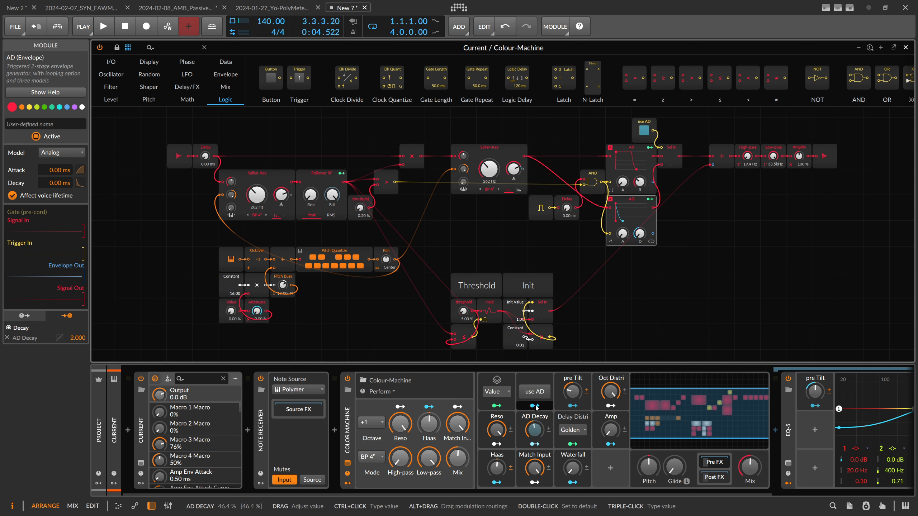
pyautogui.click(623, 154)
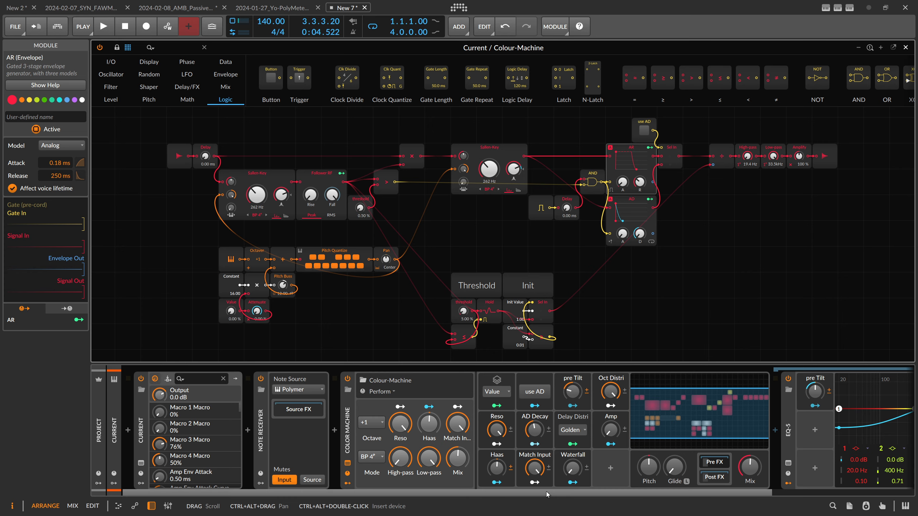
# Step: Remove the EQ-5 device from the end of the Current track's chain and select the Color Machine device
pyautogui.moveTo(547, 494); pyautogui.dragTo(768, 491)
pyautogui.scroll(5, 547, 467)
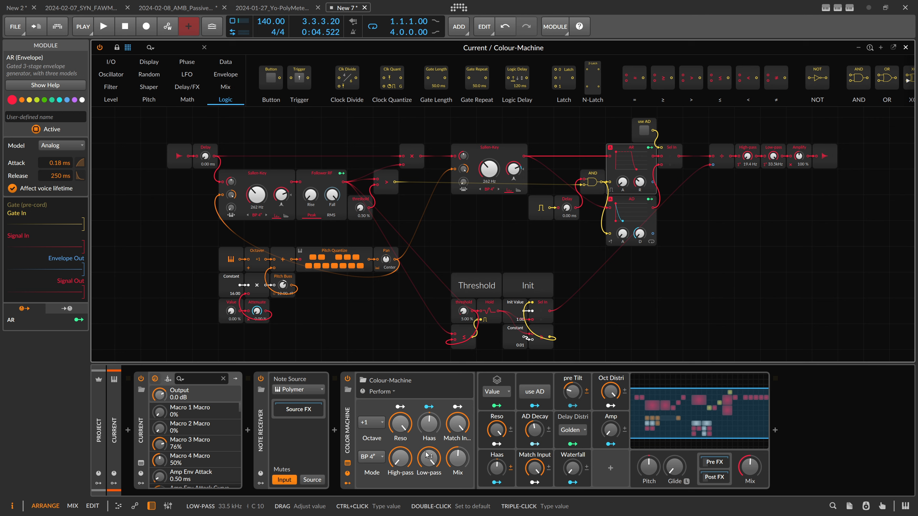
pyautogui.click(369, 442)
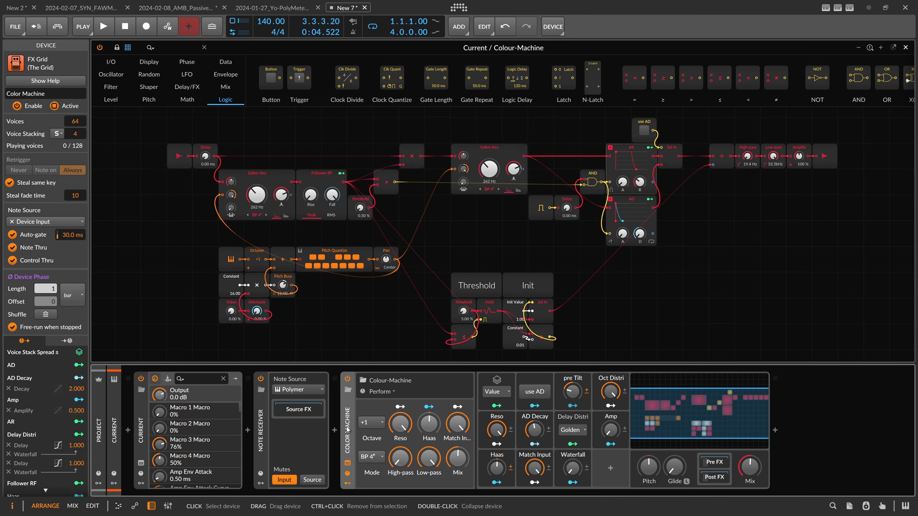